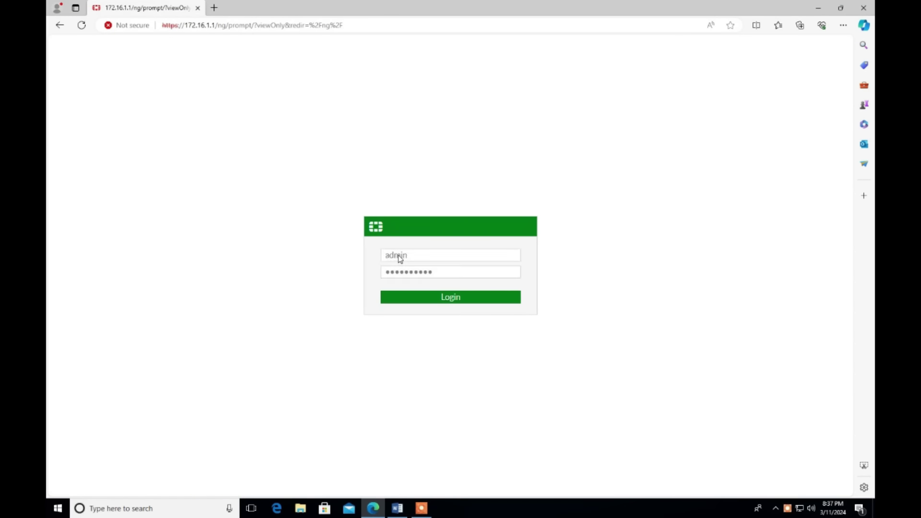
key("Return")
left_click(139, 168)
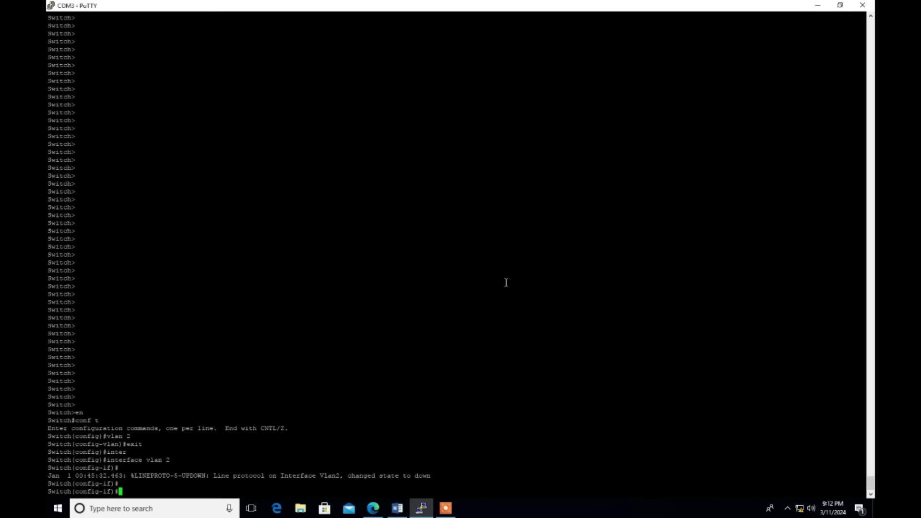
key("Return")
key("Return")
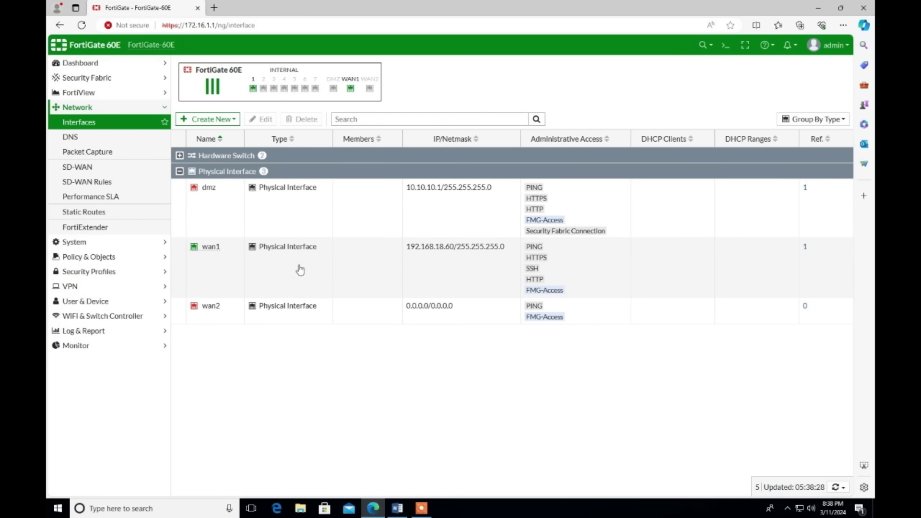
- Expand the Hardware Switch group in the FortiGate interface list and select the internal interface
left_click(180, 156)
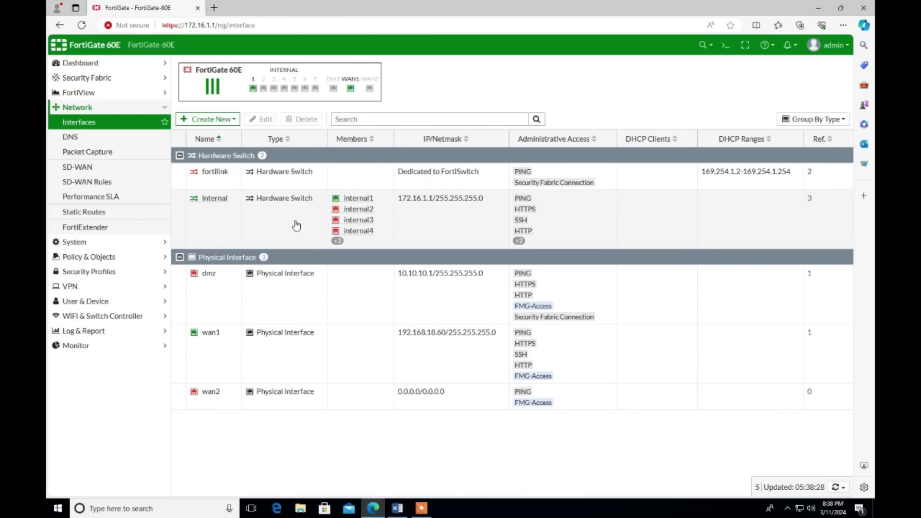
left_click(284, 225)
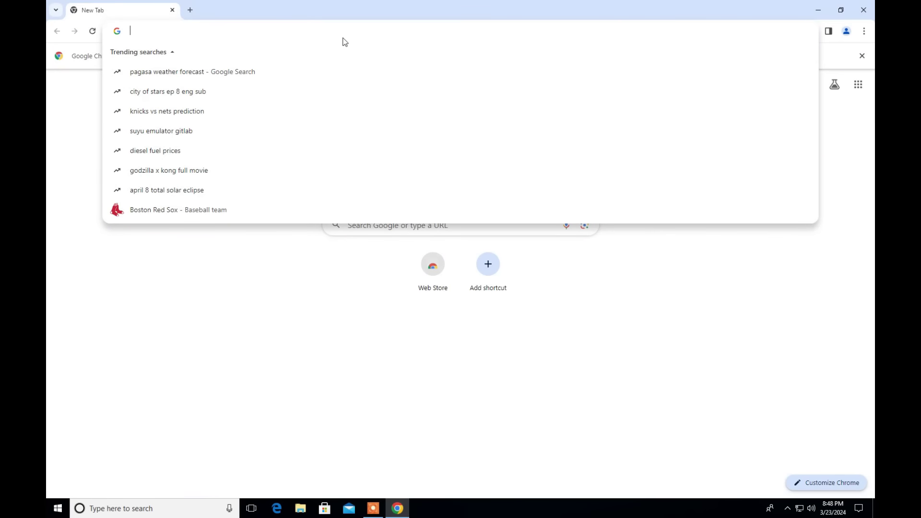
- Try to open the FortiGate's address 172.16.1.1 in the browser
type("172")
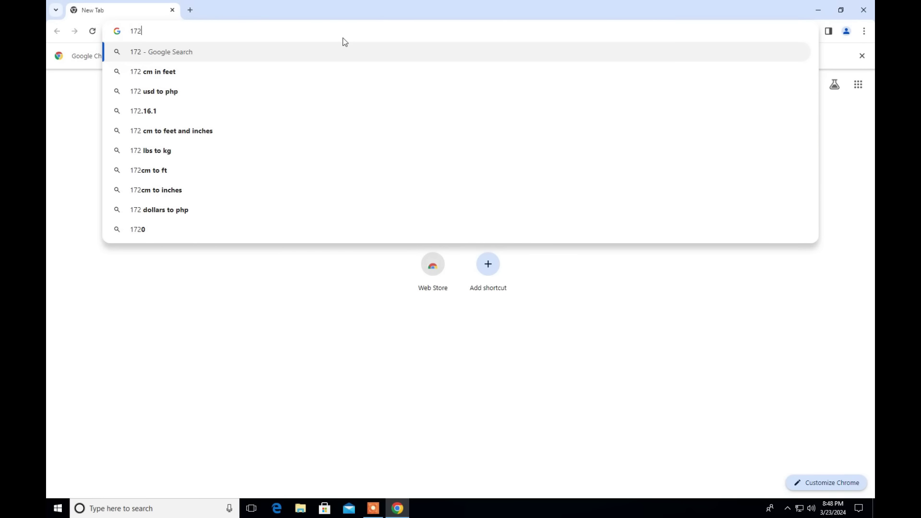
type(".16.3")
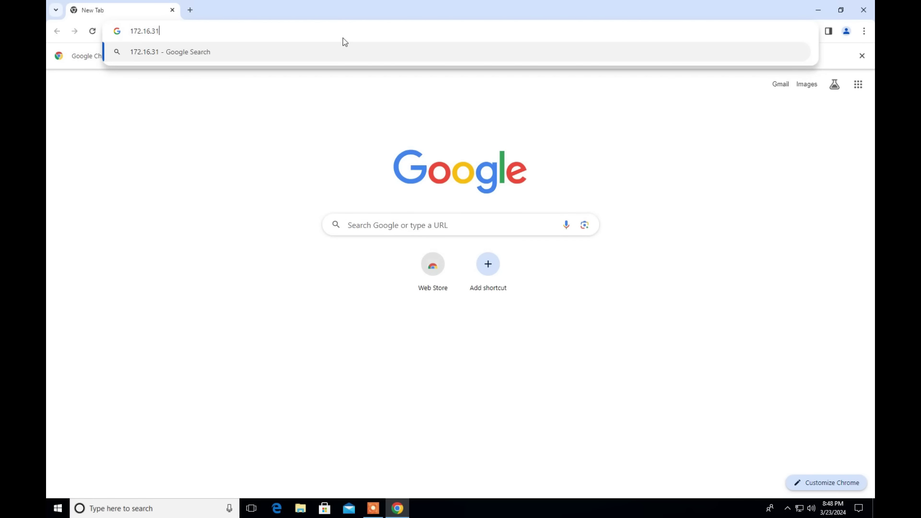
key("BackSpace")
type(".1.1")
key("Return")
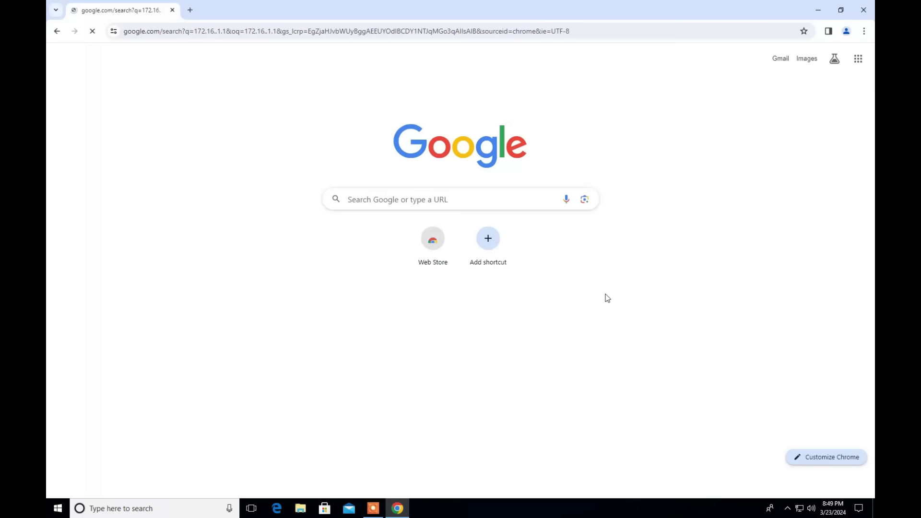
left_click(787, 508)
left_click(675, 329)
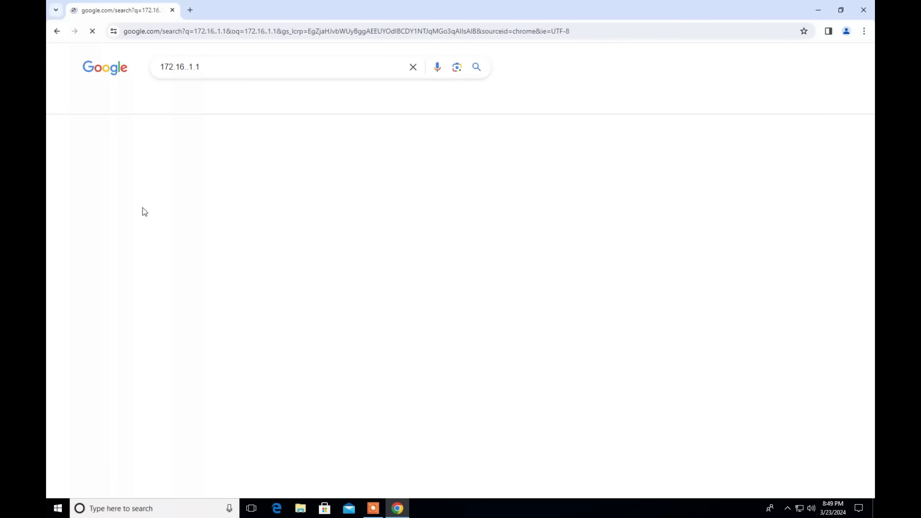
- Switch to Command Prompt and ping 172.16.1.1
left_click(149, 501)
type("cmd")
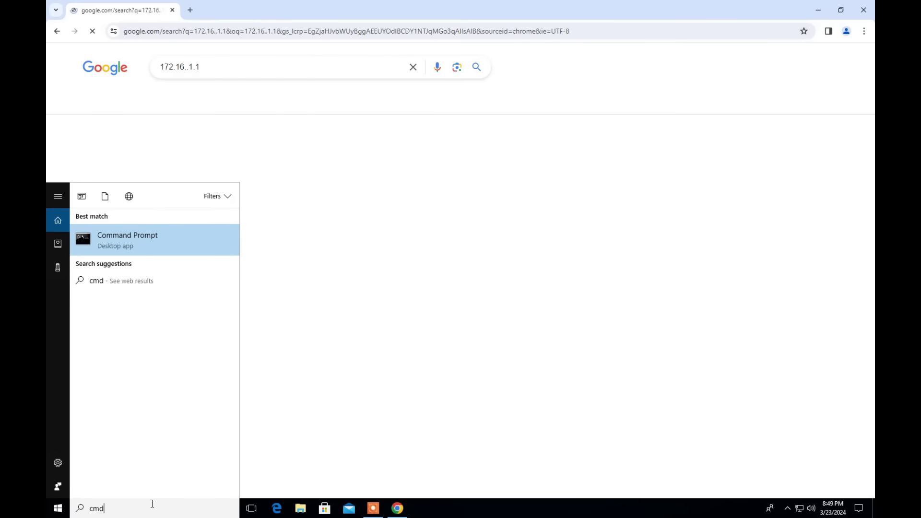
key("Return")
type("ping 172.16.1.1")
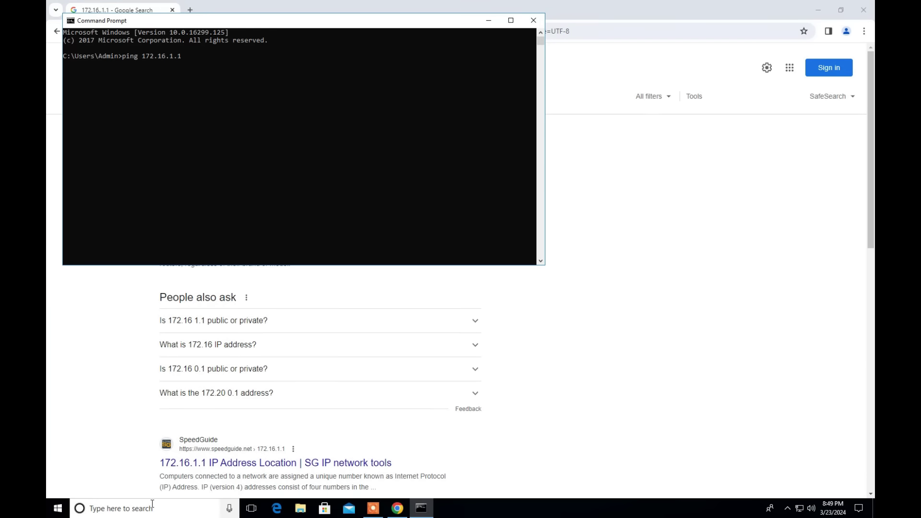
key("Return")
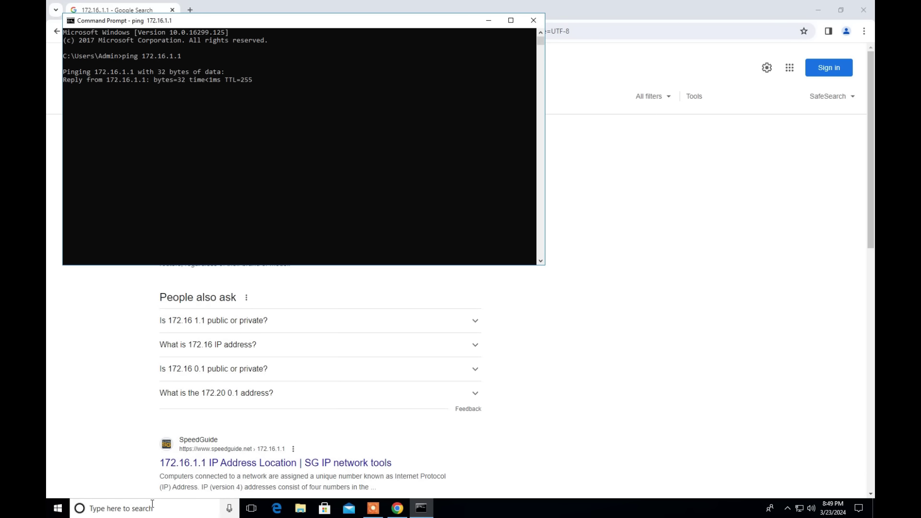
- Return to Chrome and try again to load the firewall's address, entering 172.16
left_click(689, 265)
left_click(254, 34)
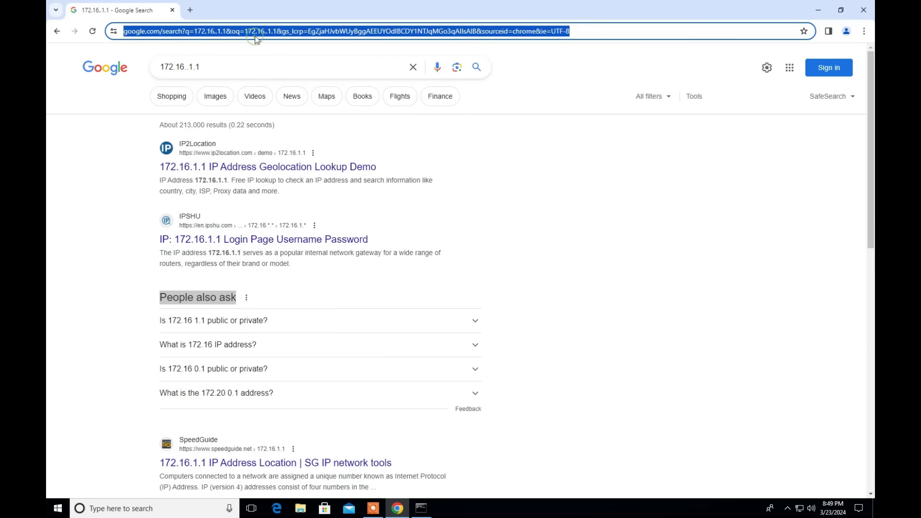
type("172.16")
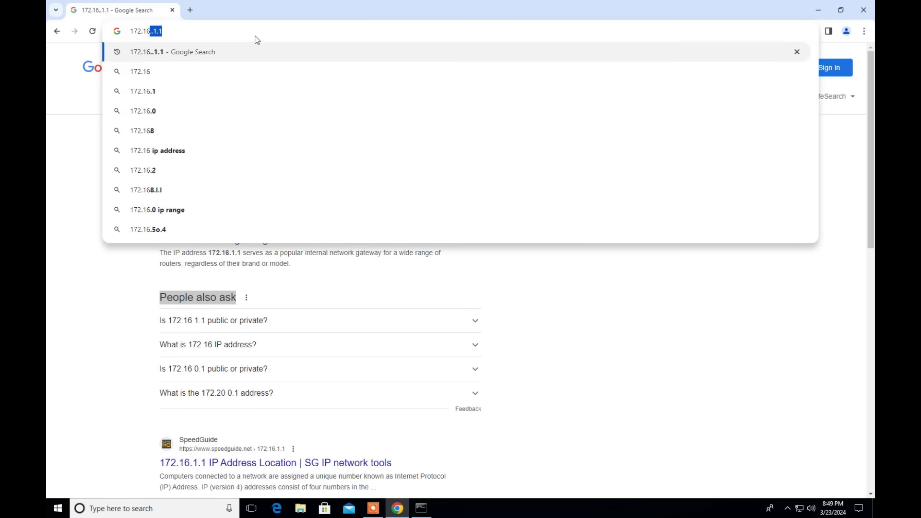
key("Return")
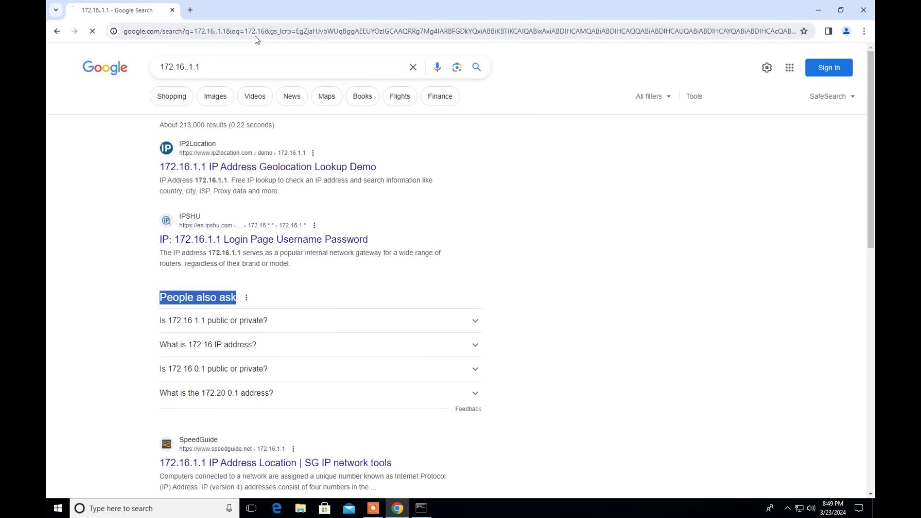
- Switch to Command Prompt, reposition its window and examine the ping replies from the firewall
left_click(421, 508)
left_click_drag(284, 22, 503, 114)
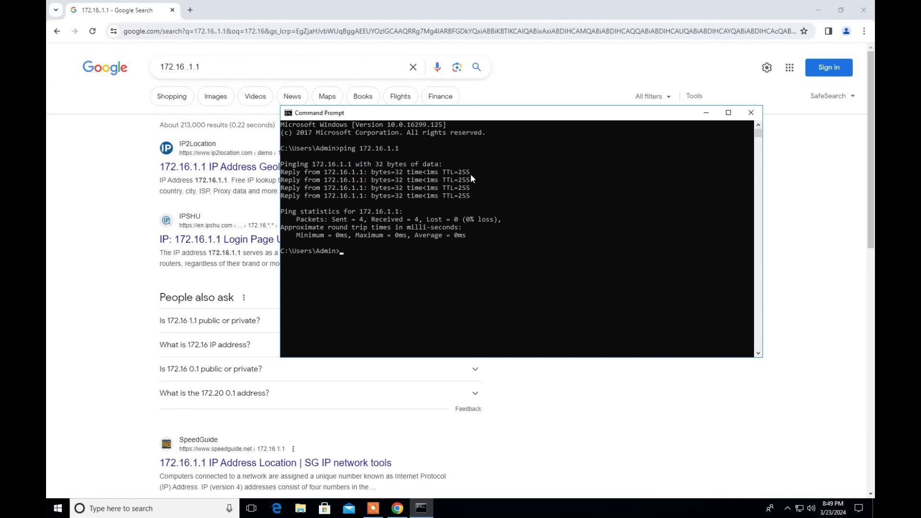
- Load 172.16.1.1 in Chrome and proceed past the certificate warning to the FortiGate login page
left_click(407, 28)
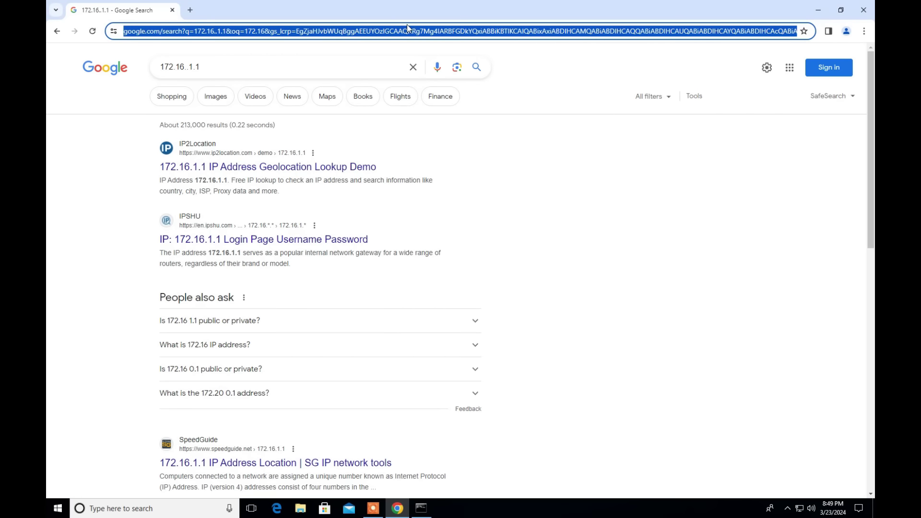
type("172.16.1.1")
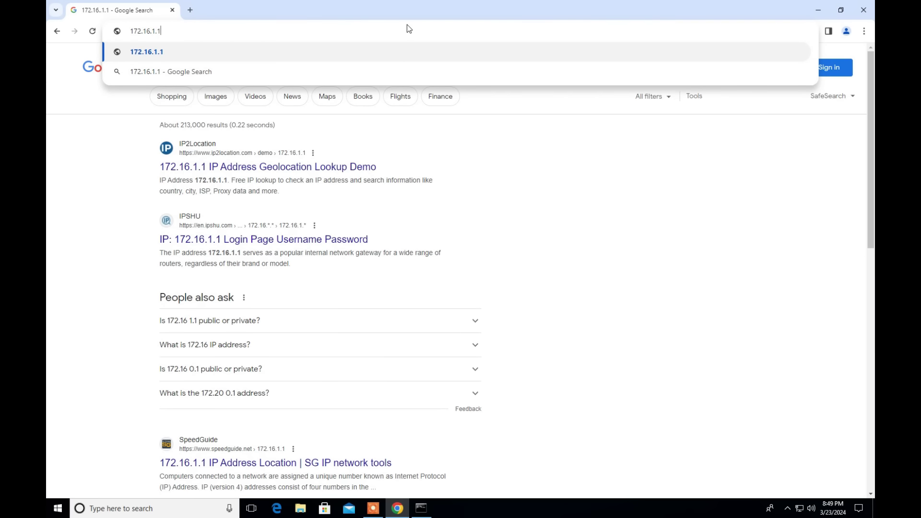
key("Return")
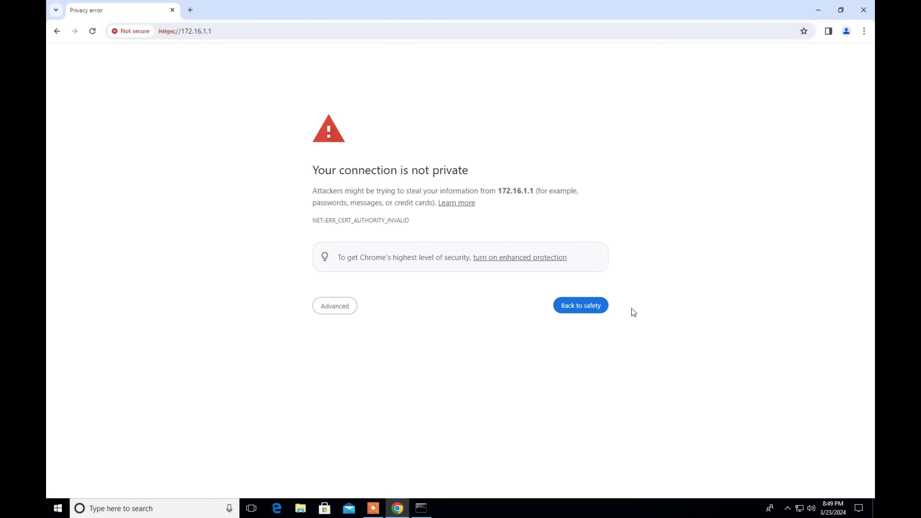
left_click(334, 312)
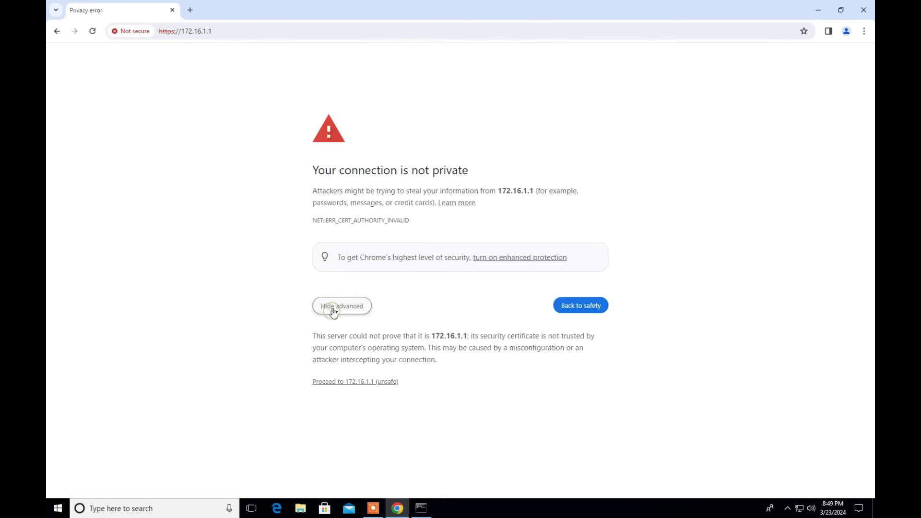
left_click(365, 382)
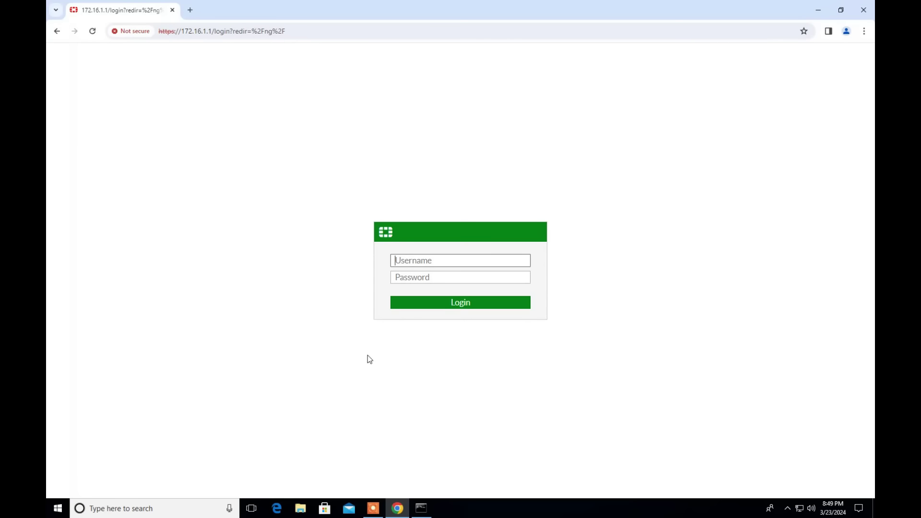
- Log in as admin with the account password and postpone the FortiGate setup steps
type("admin")
key("Tab")
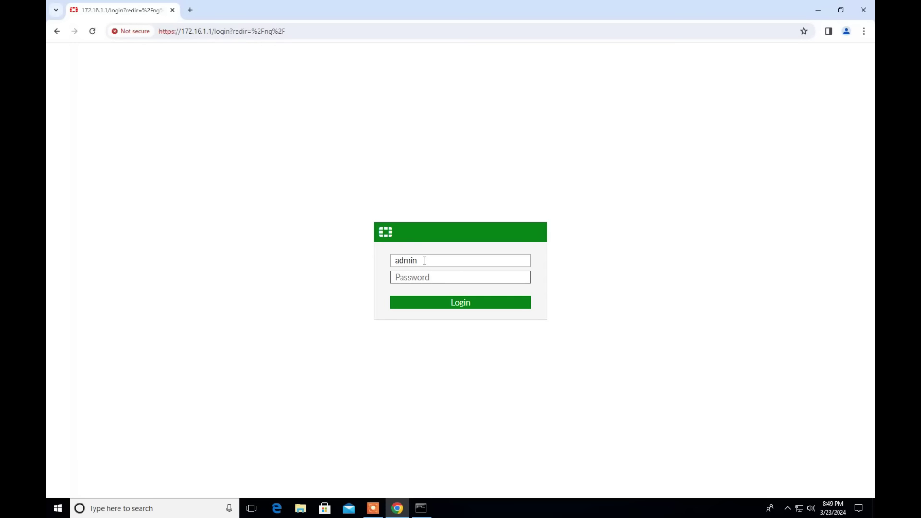
type("**********")
key("Return")
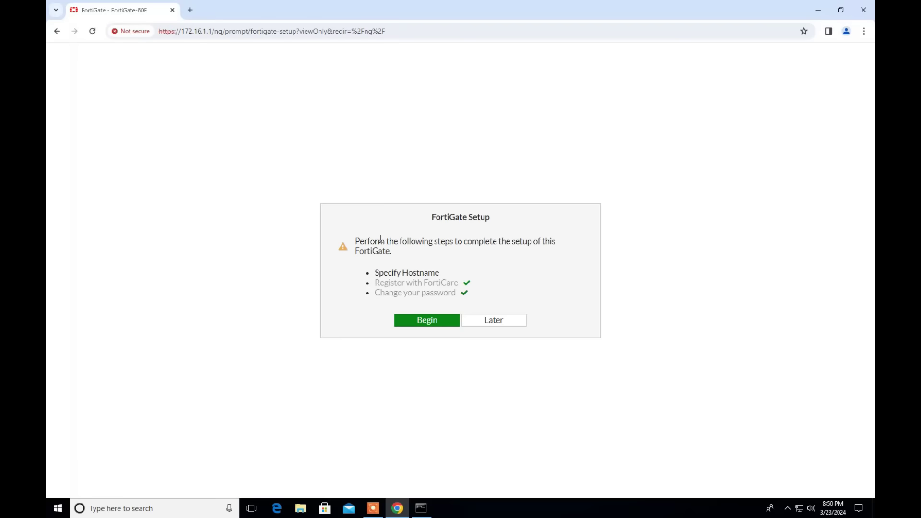
left_click(487, 322)
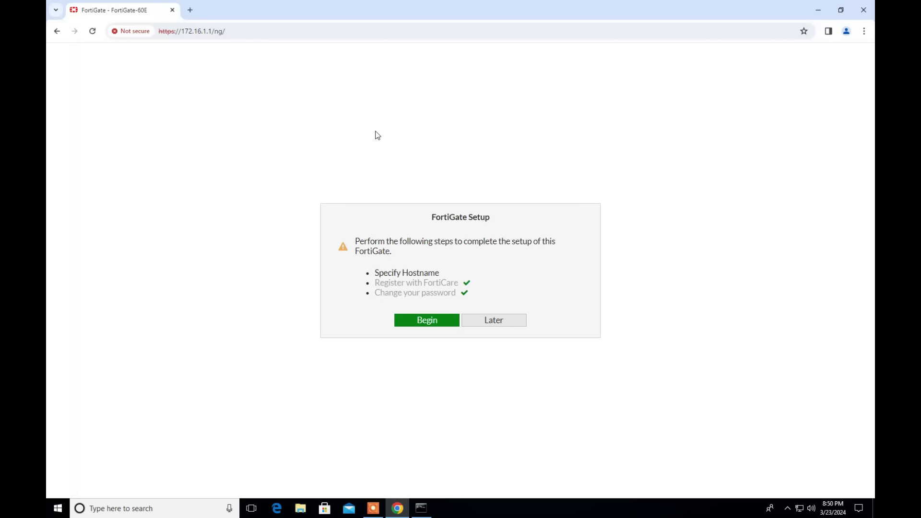
left_click(506, 324)
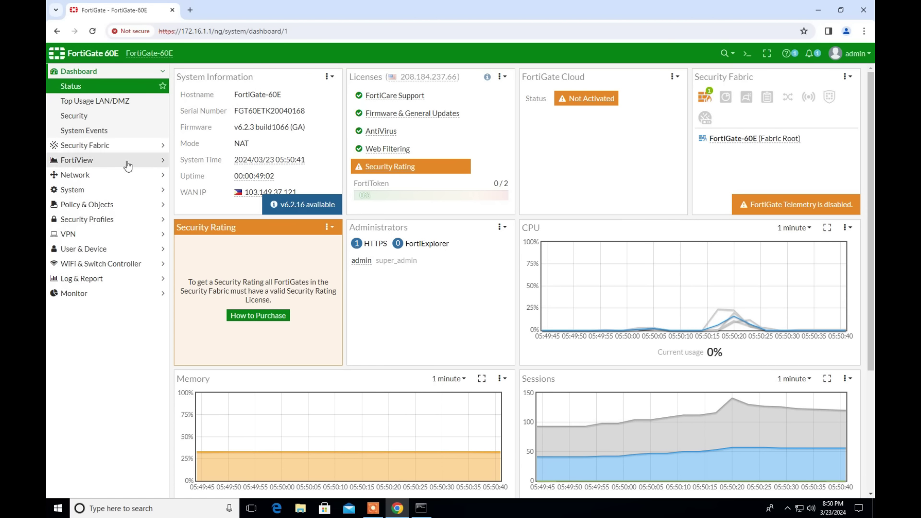
- Open the internal hardware switch interface for editing from the network interface list
left_click(98, 178)
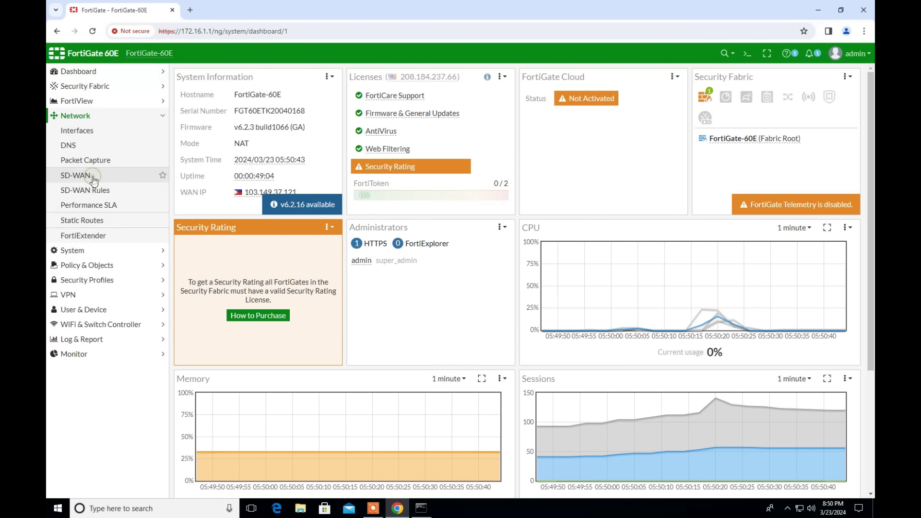
left_click(96, 136)
left_click(178, 163)
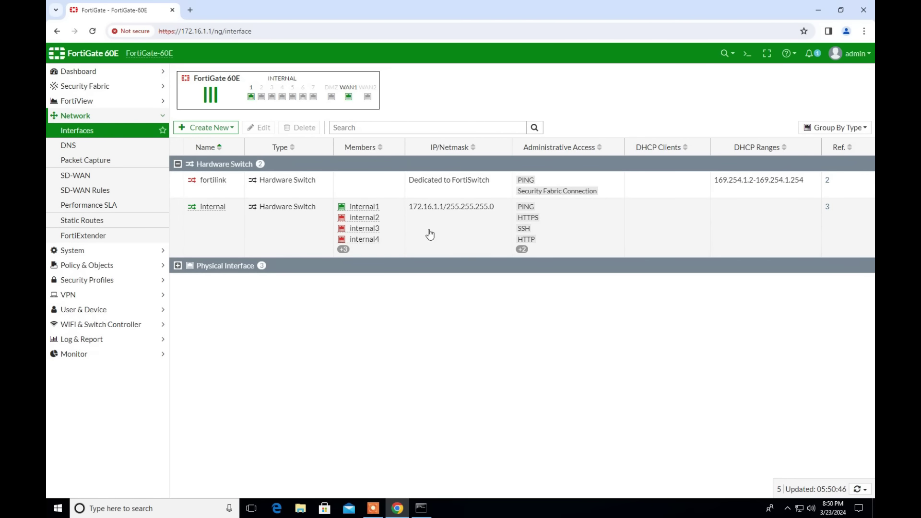
left_click(220, 224)
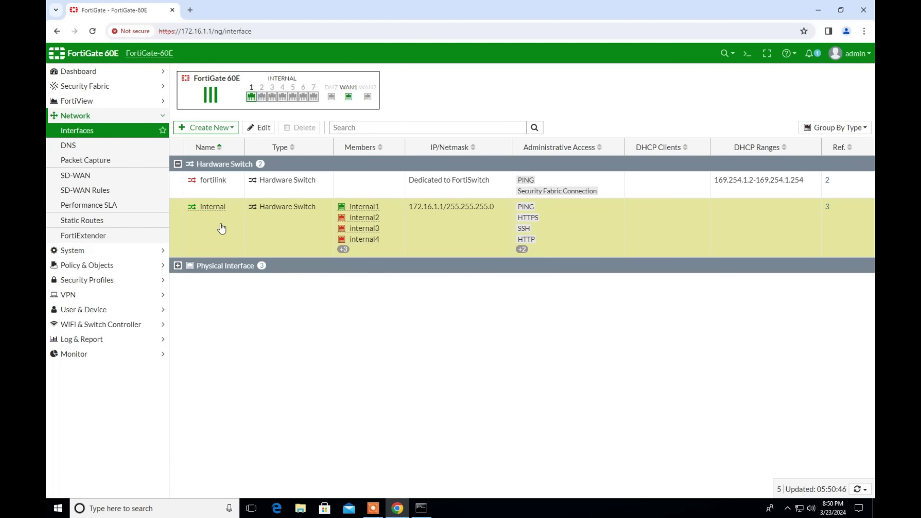
double_click(221, 228)
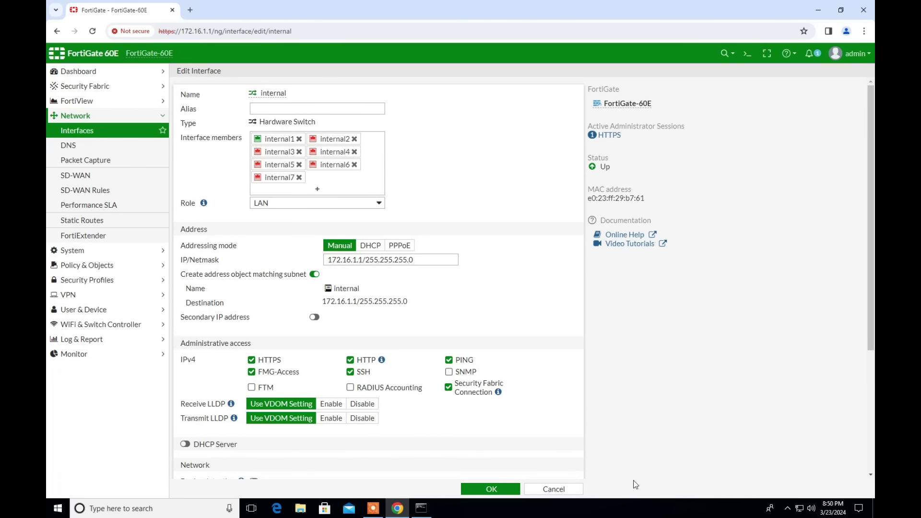
- Run ipconfig in Command Prompt and examine the Ethernet adapter's IP address, subnet mask and default gateway
left_click(421, 508)
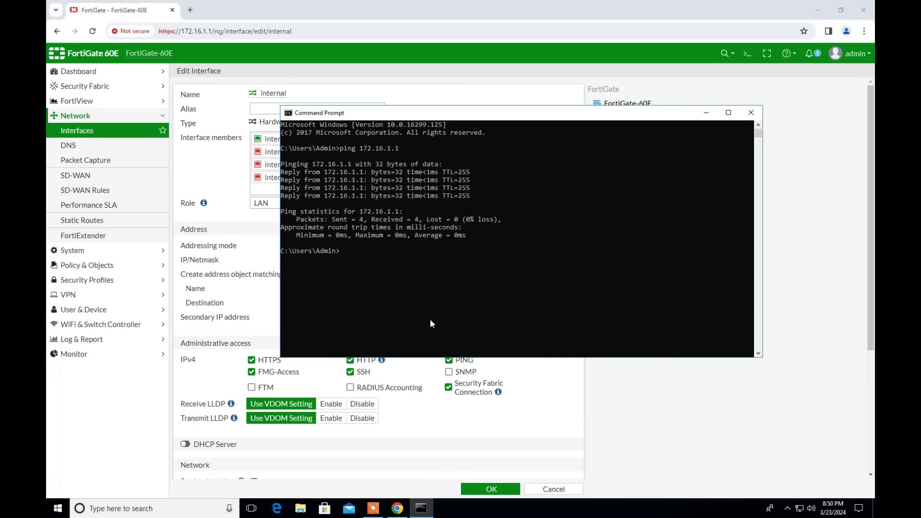
type("ipcomnfig")
key("BackSpace")
key("BackSpace")
key("BackSpace")
key("BackSpace")
key("BackSpace")
type("nfig")
key("Return")
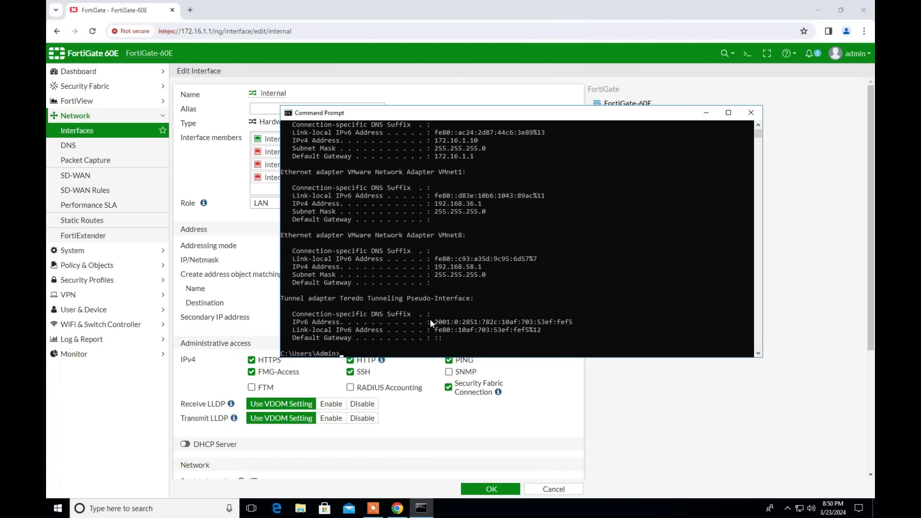
scroll(519, 245, "up", 1)
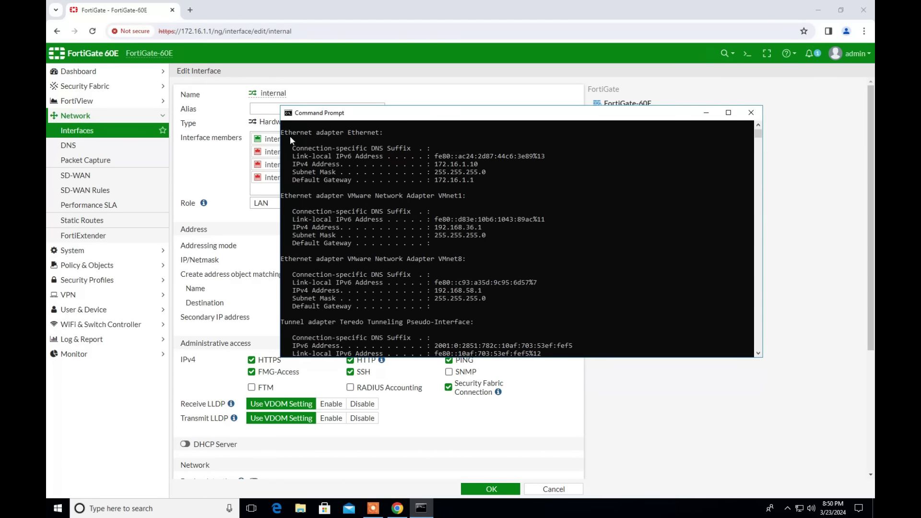
left_click_drag(292, 132, 379, 156)
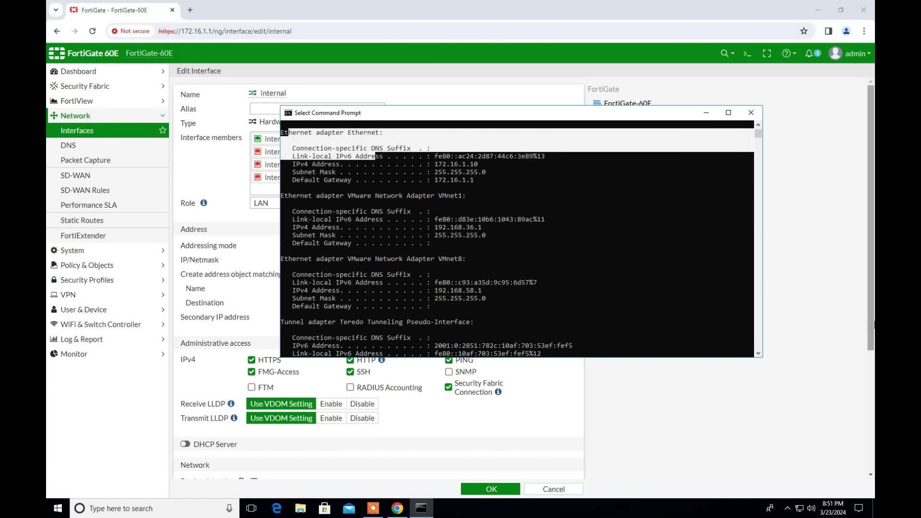
left_click(487, 171)
- Open Network Connections with ncpa.cpl and view the Ethernet adapter's Internet Protocol Version 4 (TCP/IPv4) properties
left_click(133, 512)
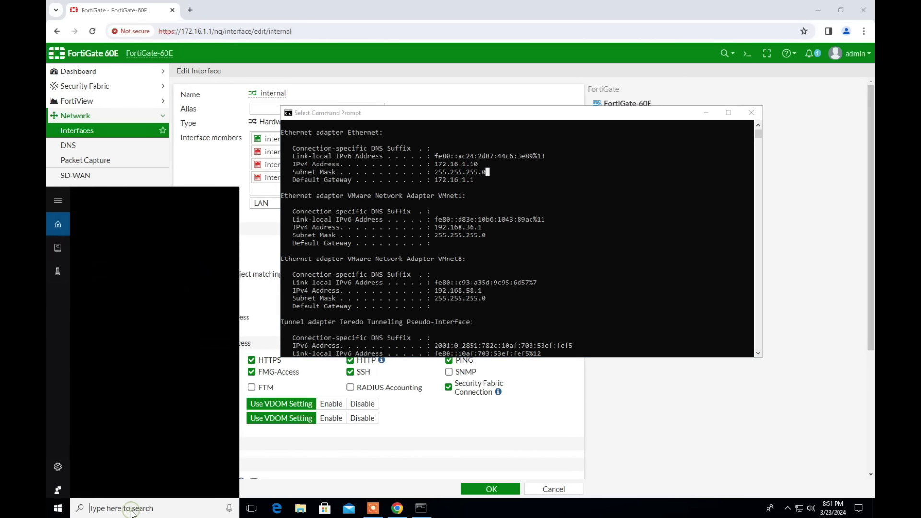
type("c")
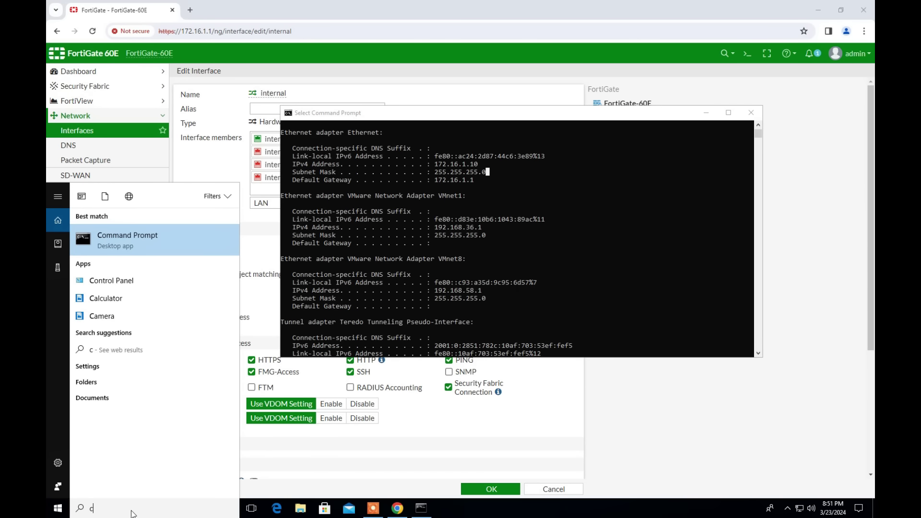
key("BackSpace")
type("ncpa.cpl")
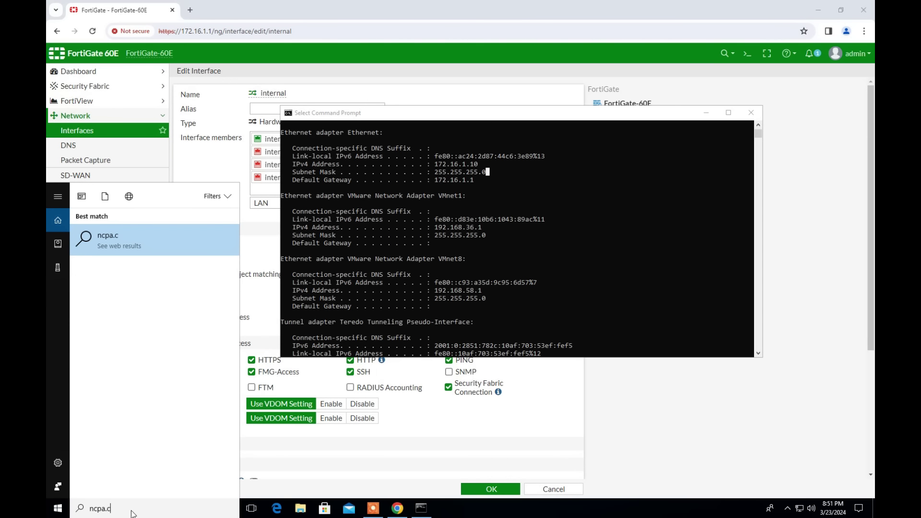
key("Return")
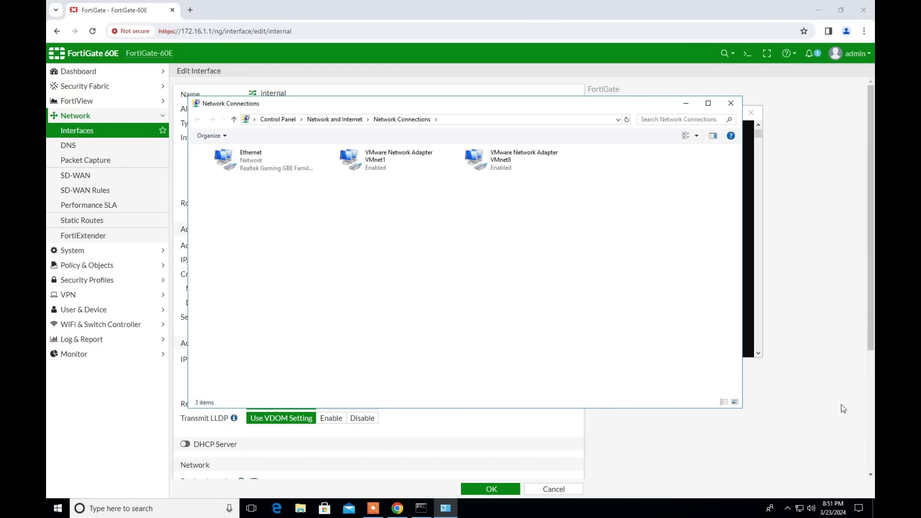
left_click(709, 103)
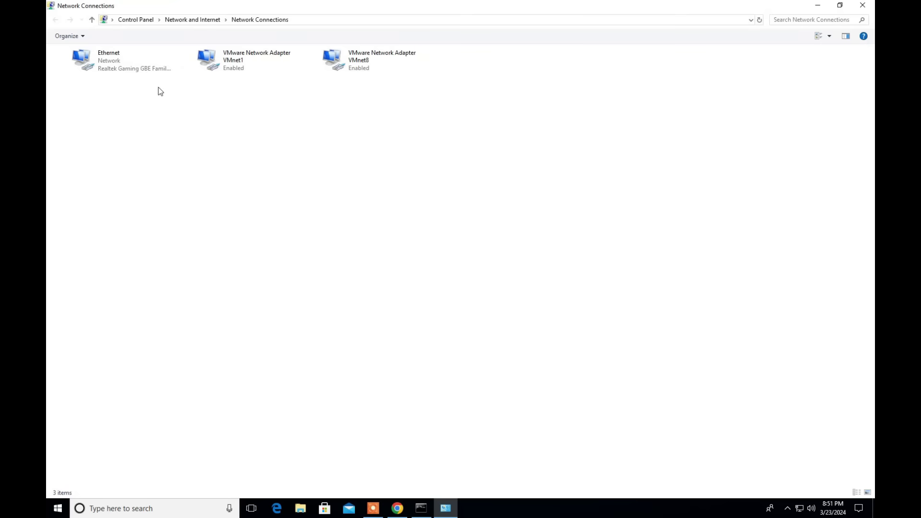
double_click(117, 65)
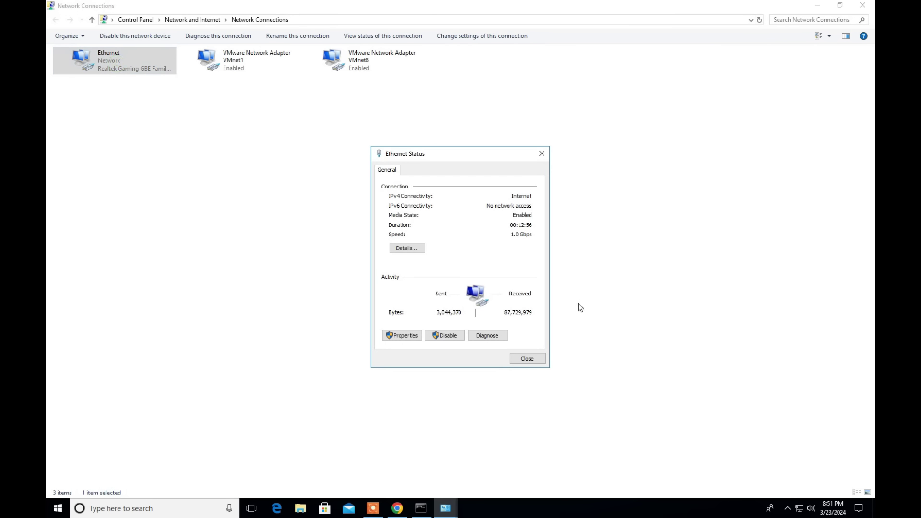
left_click(407, 336)
double_click(486, 277)
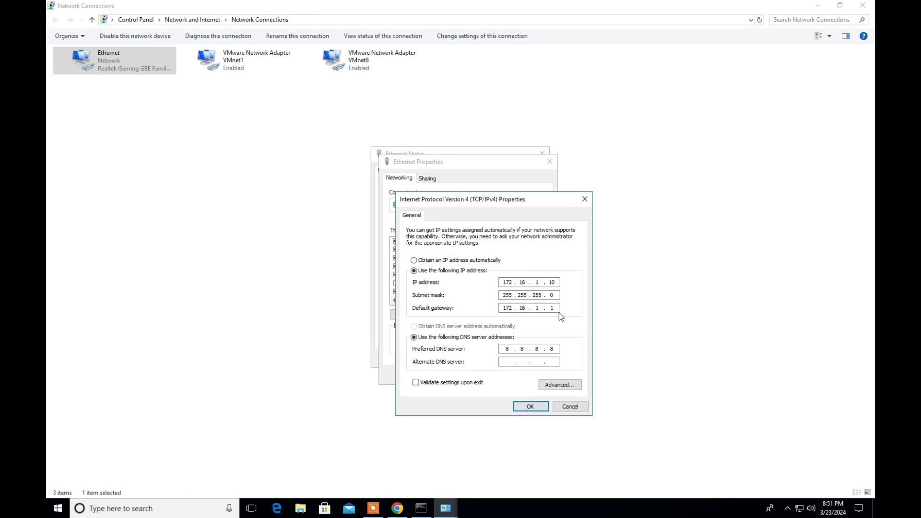
- Close the Ethernet adapter dialogs, Network Connections and Command Prompt to return to the FortiGate page
left_click(584, 198)
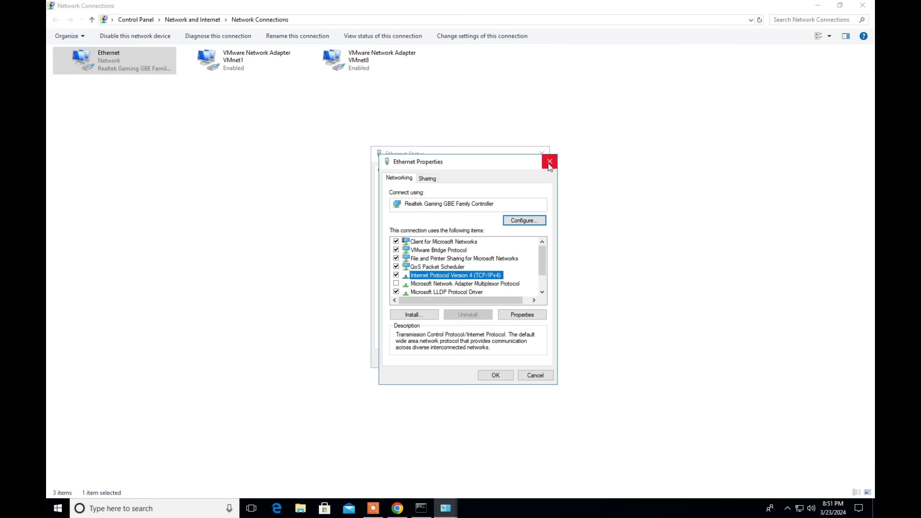
left_click(550, 162)
left_click(543, 154)
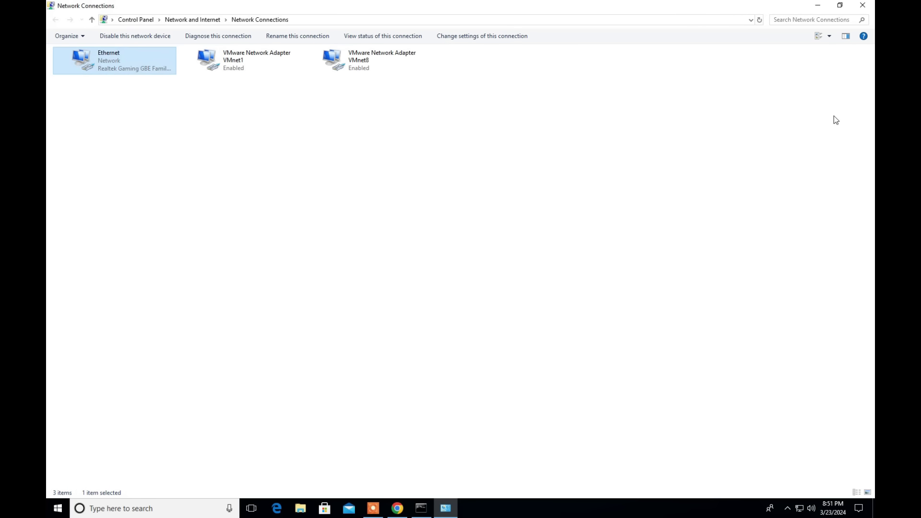
left_click(862, 7)
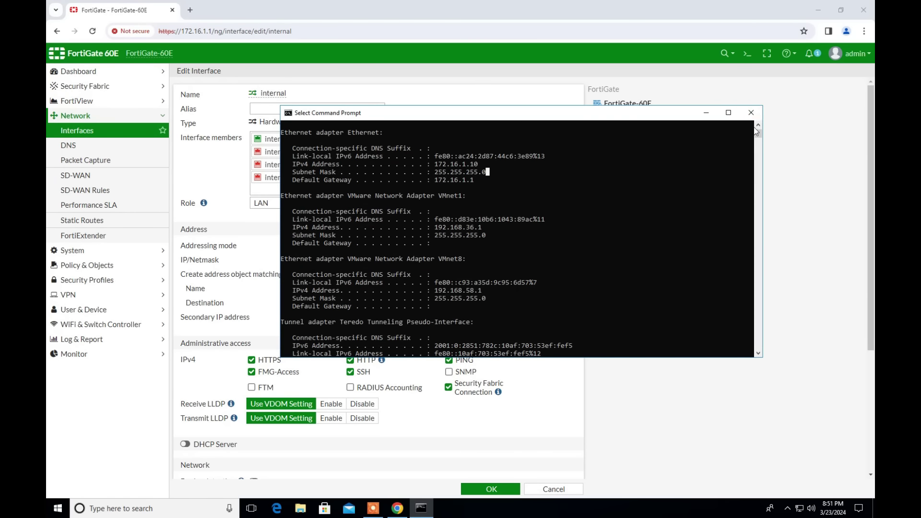
left_click(751, 112)
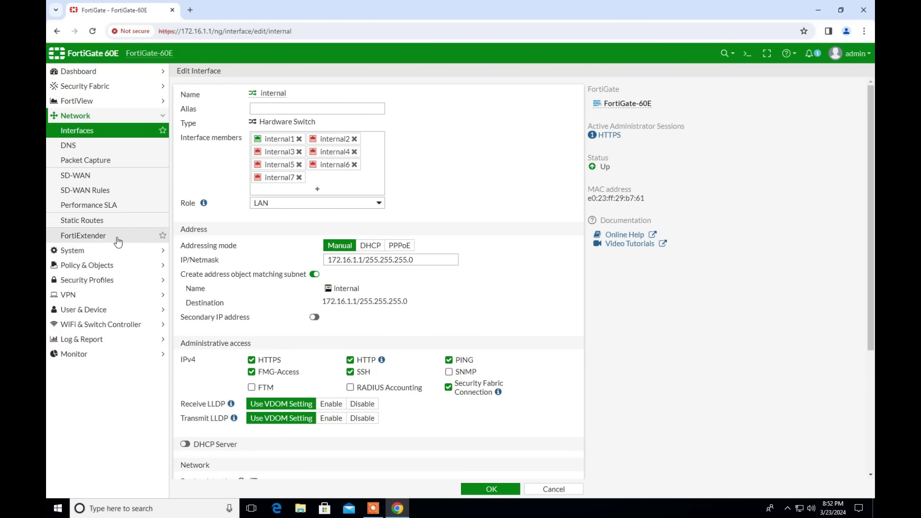
- Open the IPv4 static route on the internal interface and examine its destination subnet and gateway address
left_click(87, 224)
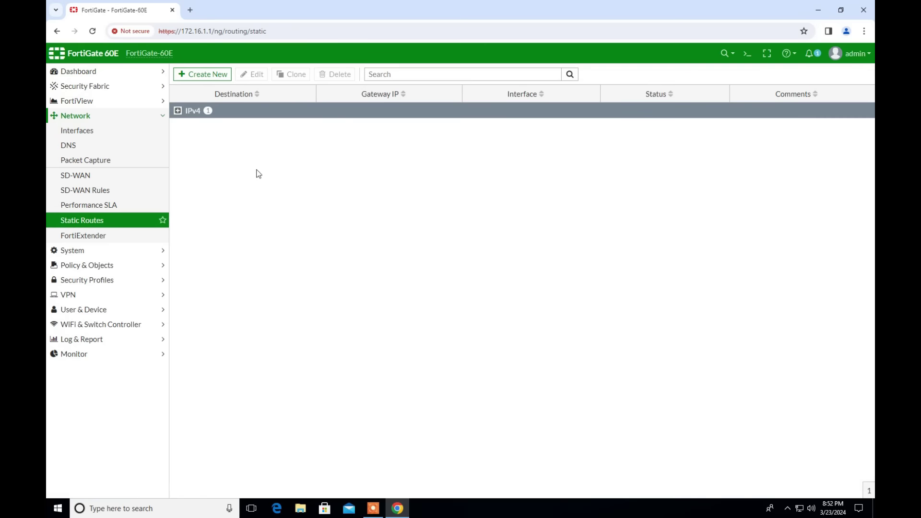
left_click(178, 111)
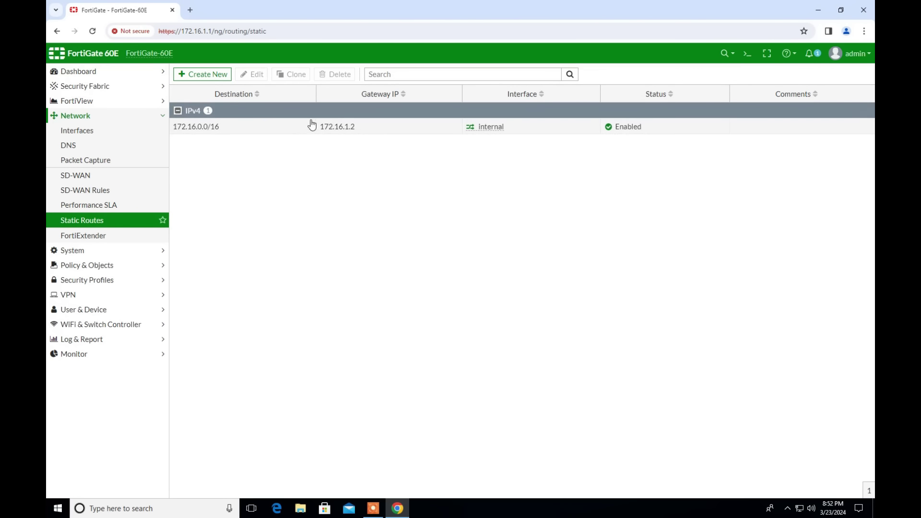
double_click(267, 128)
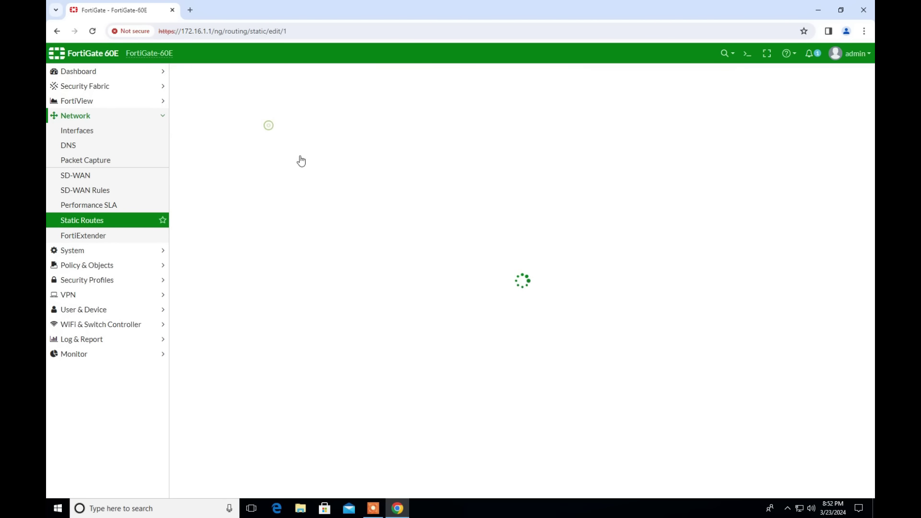
left_click_drag(355, 124, 276, 125)
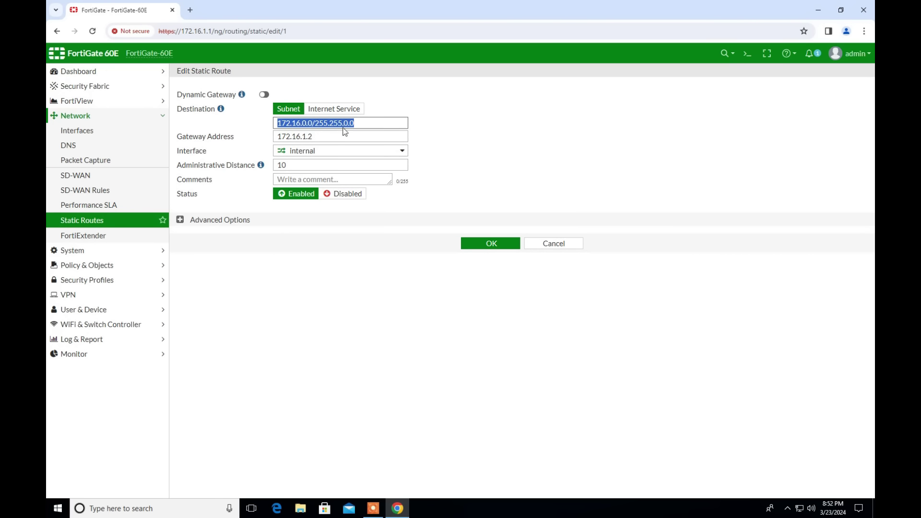
left_click_drag(335, 137, 242, 144)
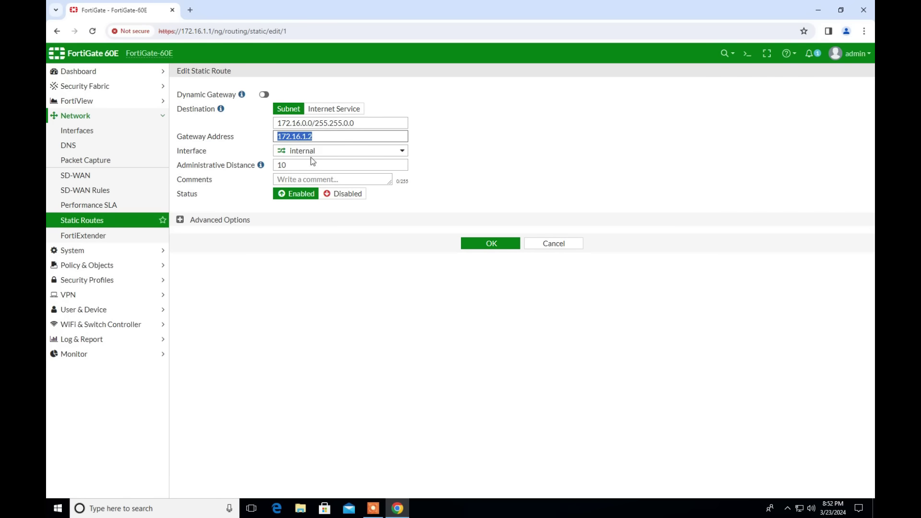
left_click(319, 137)
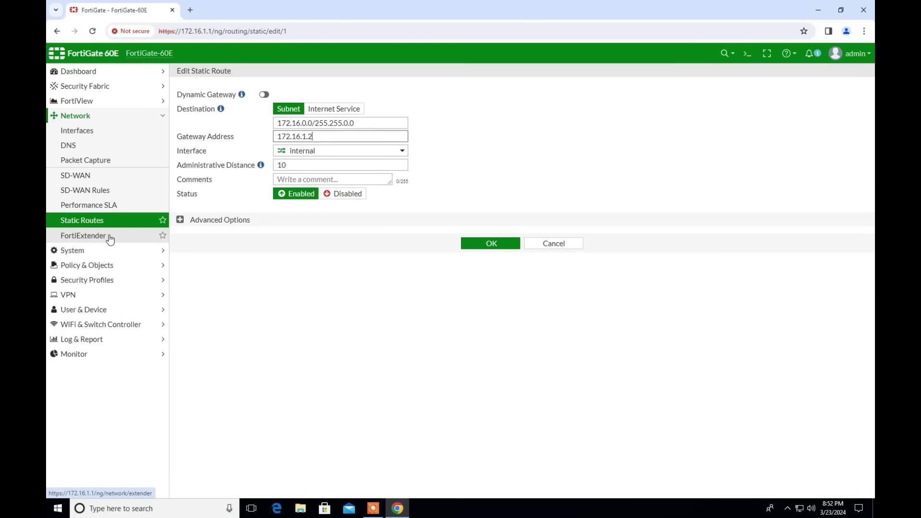
- Open the wan1 physical interface from the interface list and examine its DHCP-obtained address and remaining settings
left_click(84, 134)
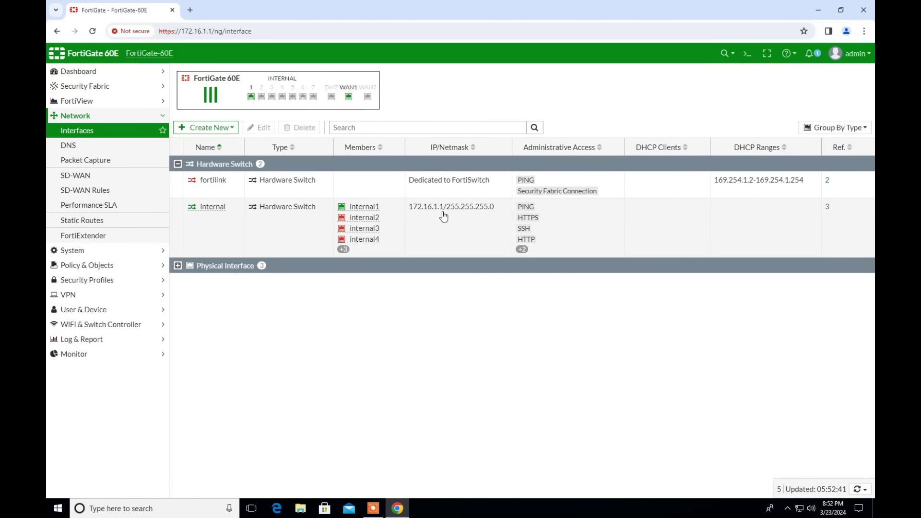
left_click(178, 266)
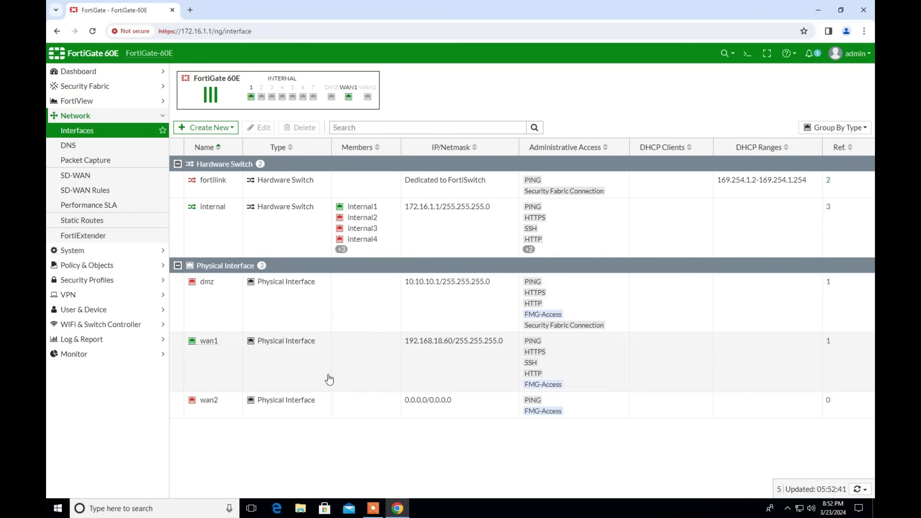
double_click(298, 363)
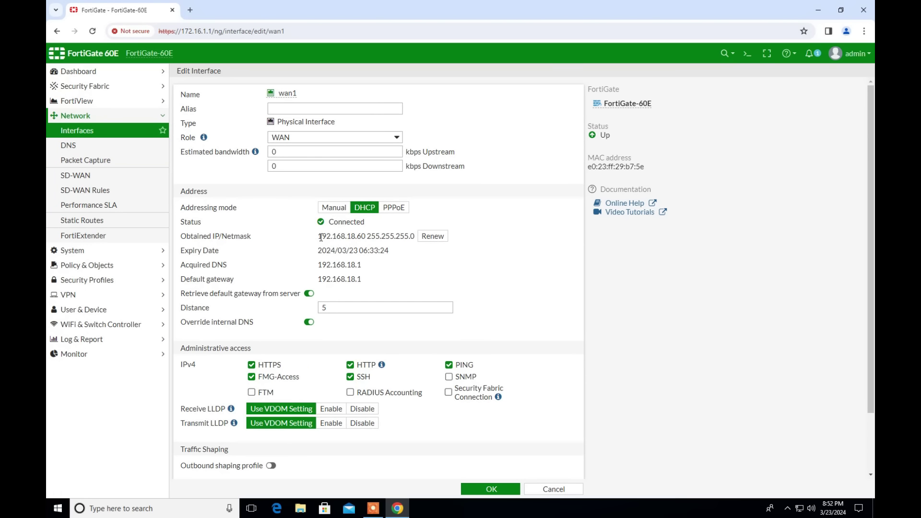
left_click_drag(316, 237, 418, 242)
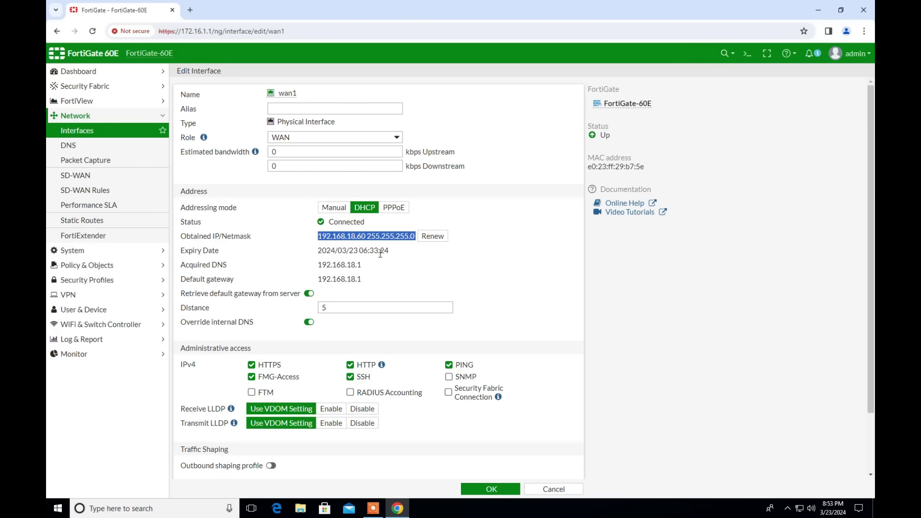
left_click(433, 292)
scroll(560, 300, "down", 2)
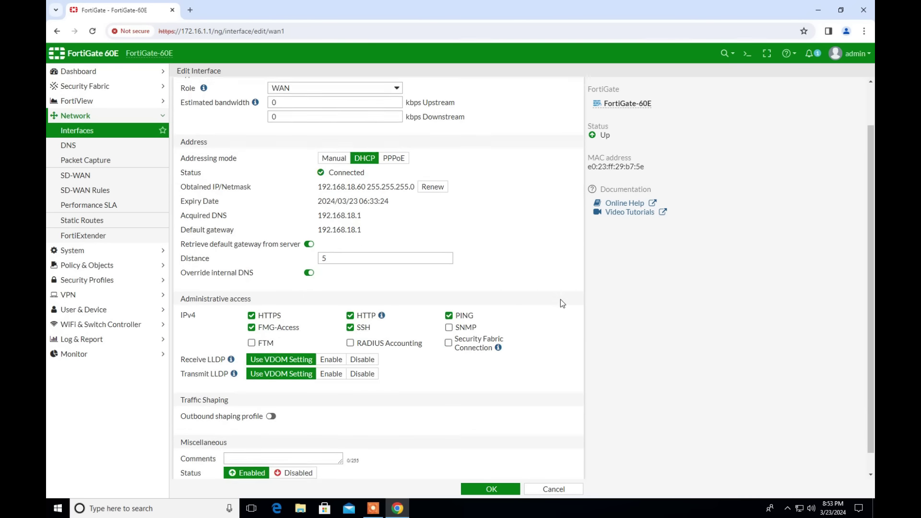
scroll(541, 297, "up", 2)
scroll(540, 298, "down", 2)
scroll(547, 312, "up", 2)
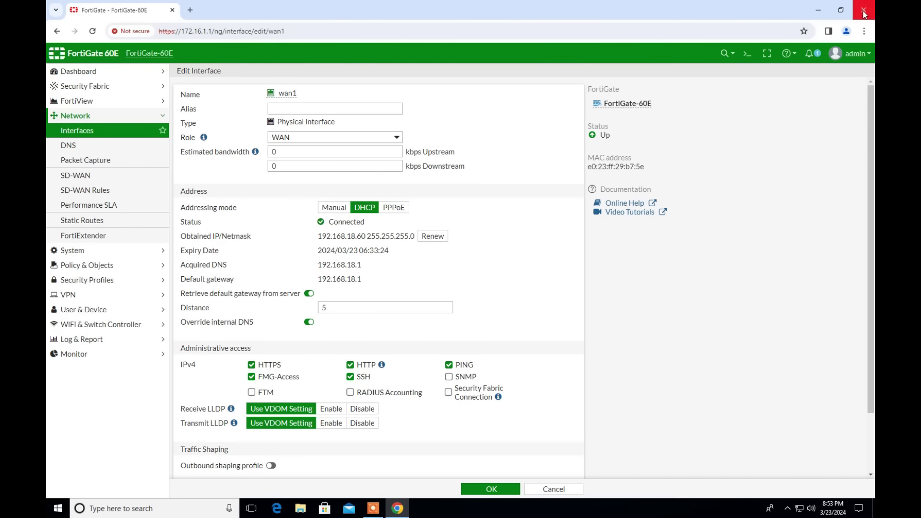
- Minimize Chrome, launch PuTTY and set the connection type to Serial
left_click(818, 10)
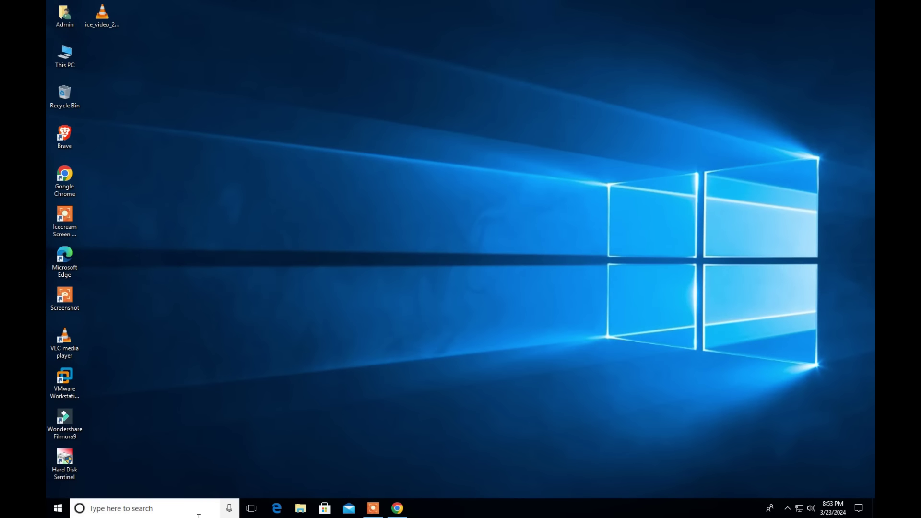
left_click(198, 516)
type("putty")
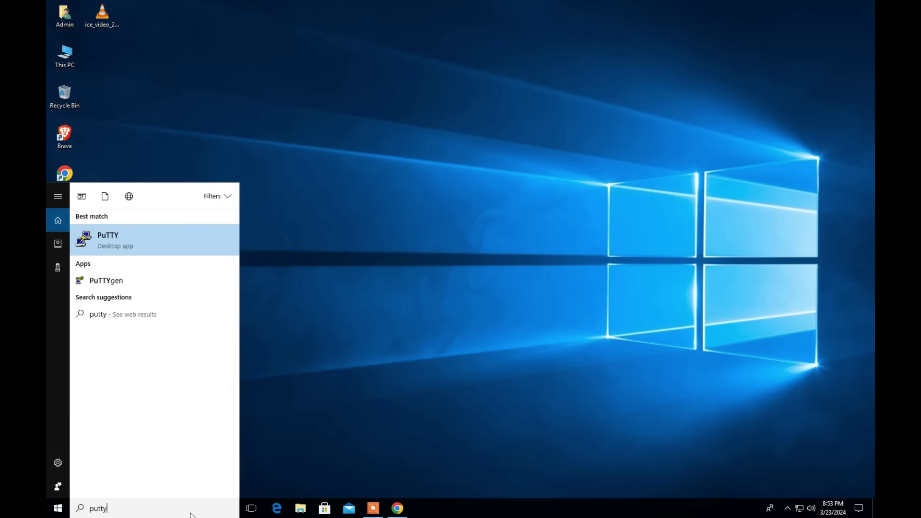
key("Return")
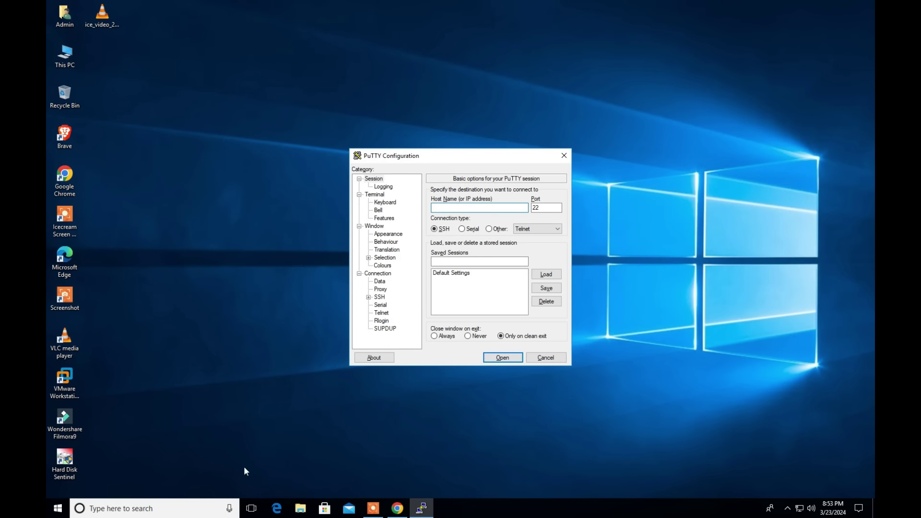
left_click(462, 230)
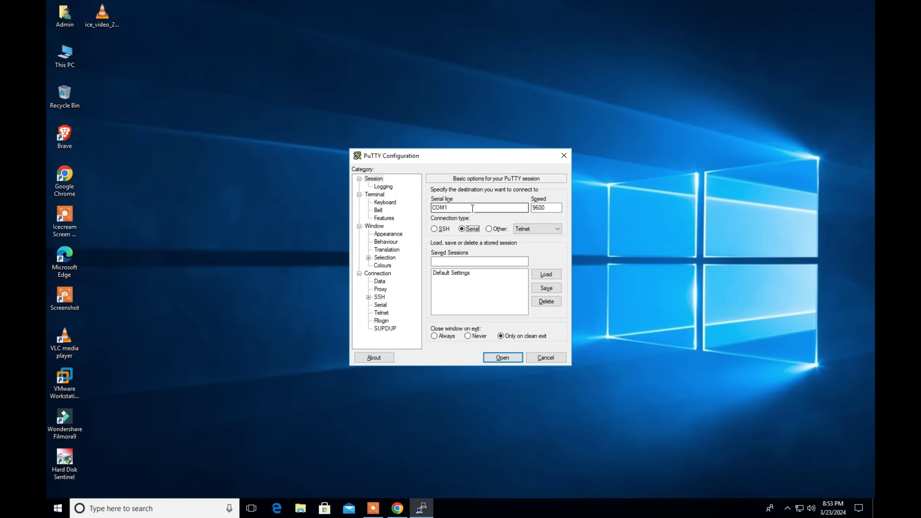
left_click_drag(456, 165, 488, 118)
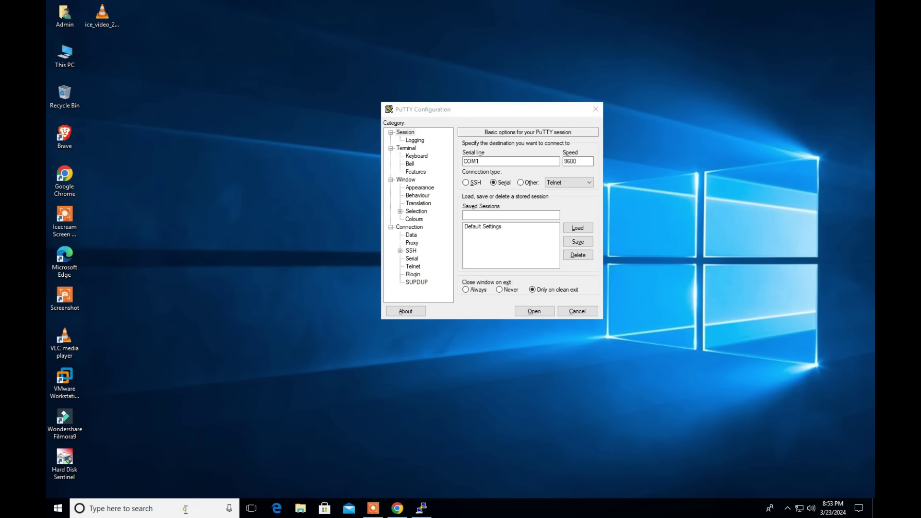
- Check in Device Manager which COM port the USB-SERIAL CH340 adapter uses, and close Device Manager
left_click(187, 512)
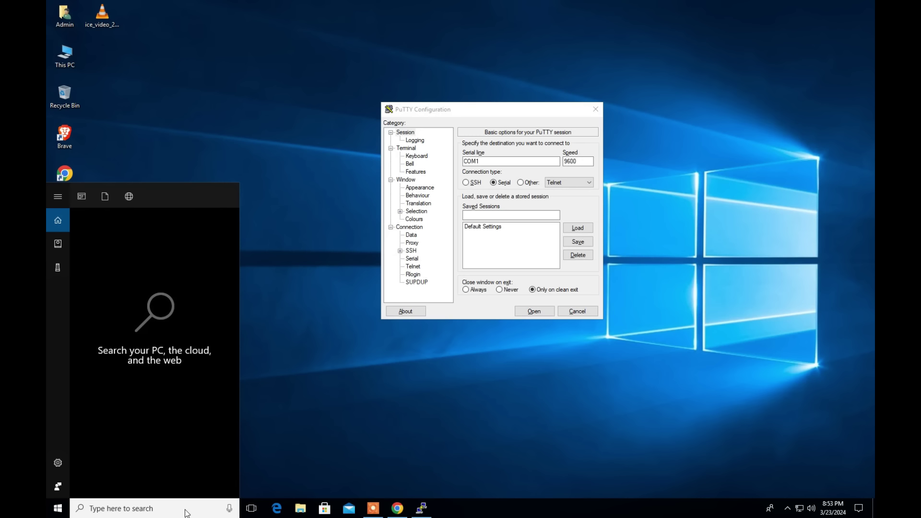
type("de")
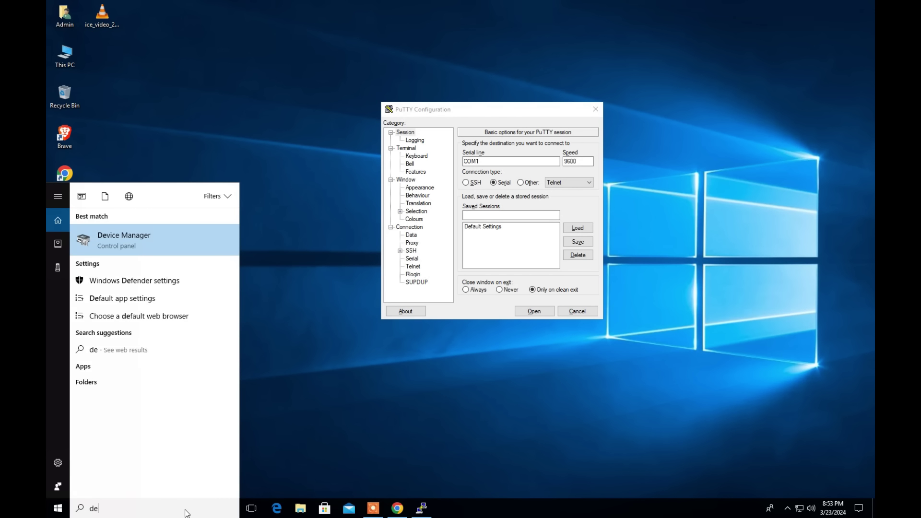
type("v")
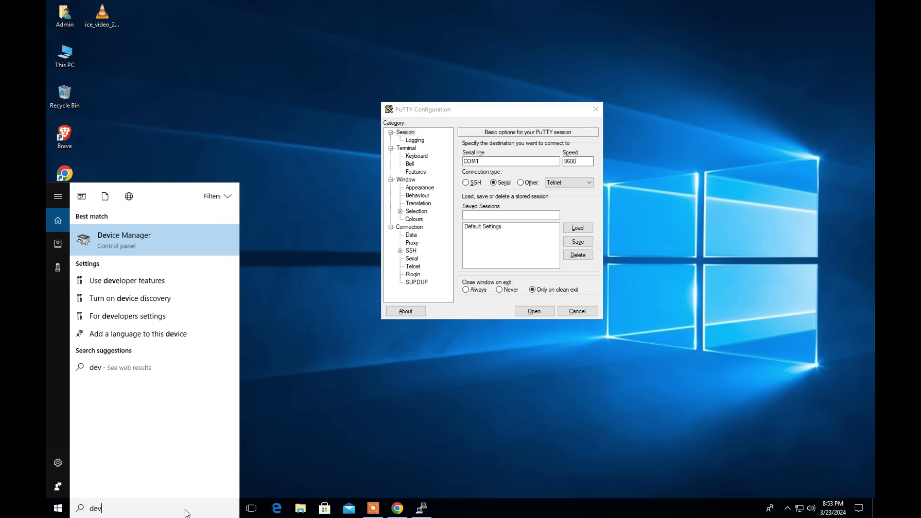
key("Return")
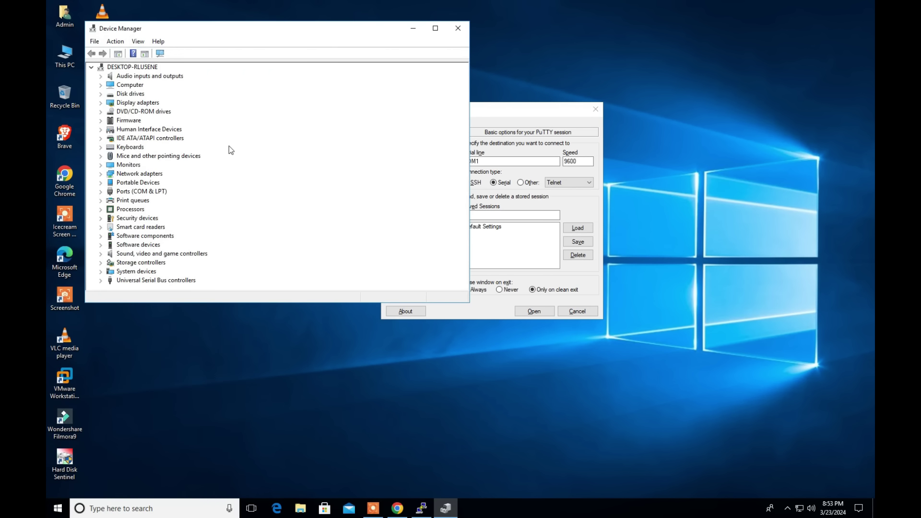
left_click(101, 192)
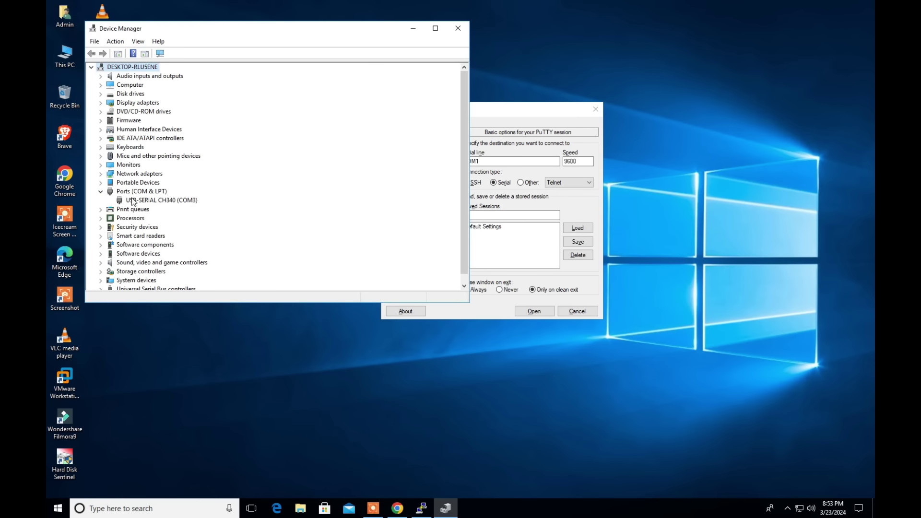
left_click(192, 201)
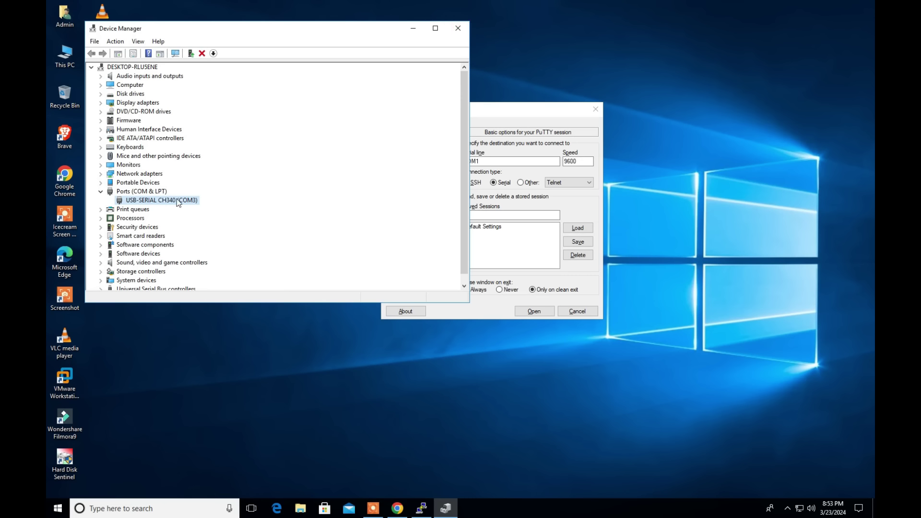
left_click(457, 29)
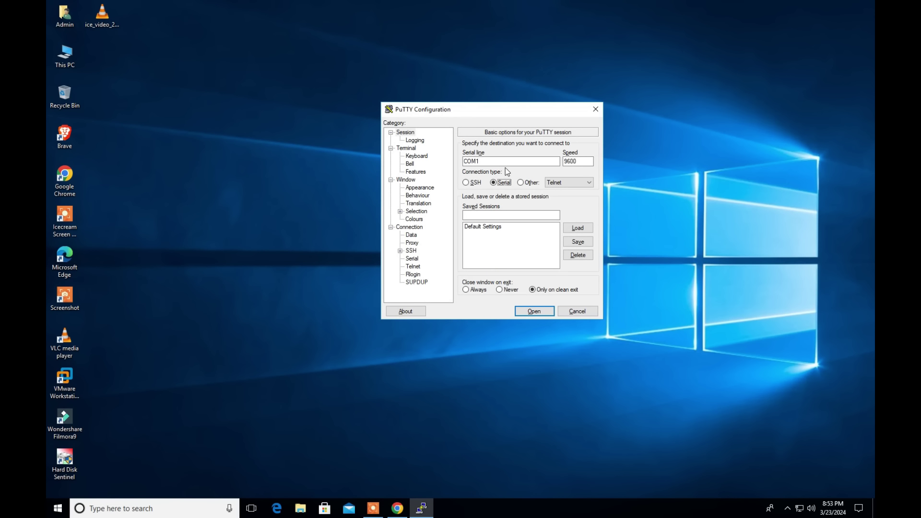
- Set the serial line to COM3, open the PuTTY serial session and maximize the terminal window
left_click(491, 161)
key("BackSpace")
type("3")
key("Return")
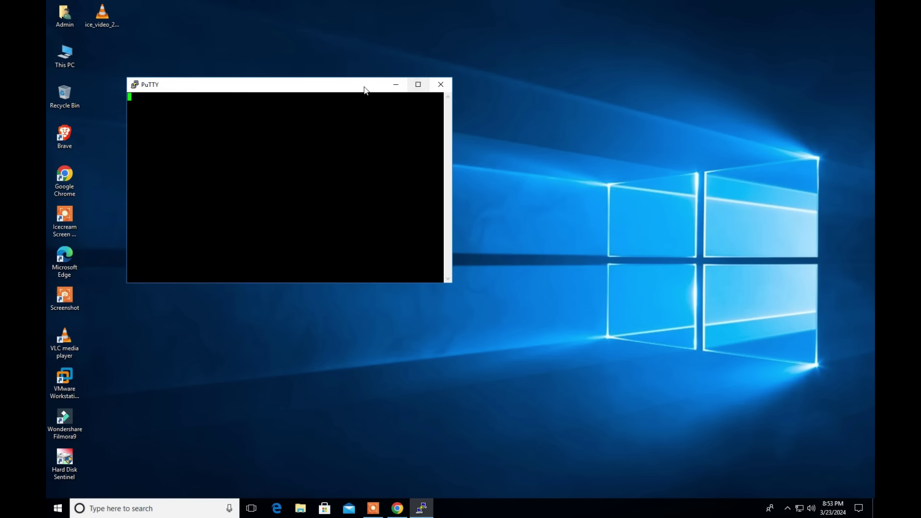
left_click_drag(365, 89, 399, 61)
left_click(453, 56)
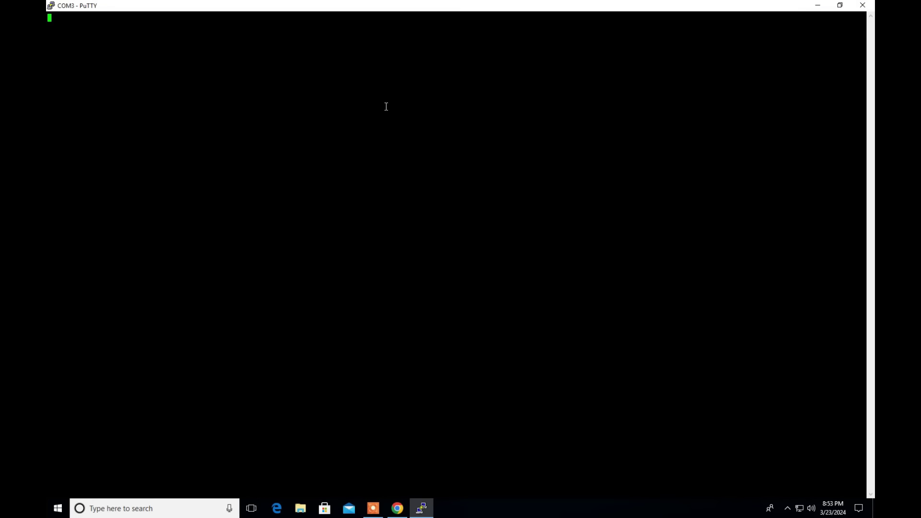
- Wake the switch console, enter privileged mode with "en" and display the running configuration with "sh run"
key("Return")
type("en")
key("Return")
type("sh ru")
key("BackSpace")
key("BackSpace")
type("run")
key("Return")
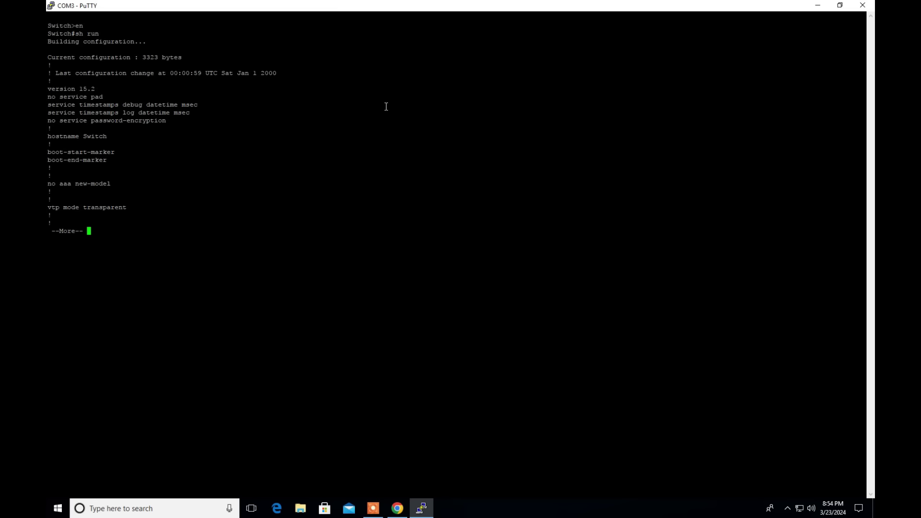
- Advance a few lines through the configuration output, quit the listing and run "sh run" again
key("Return")
key("Return")
key("Return")
key("Return")
key("q")
type("sh run")
key("Return")
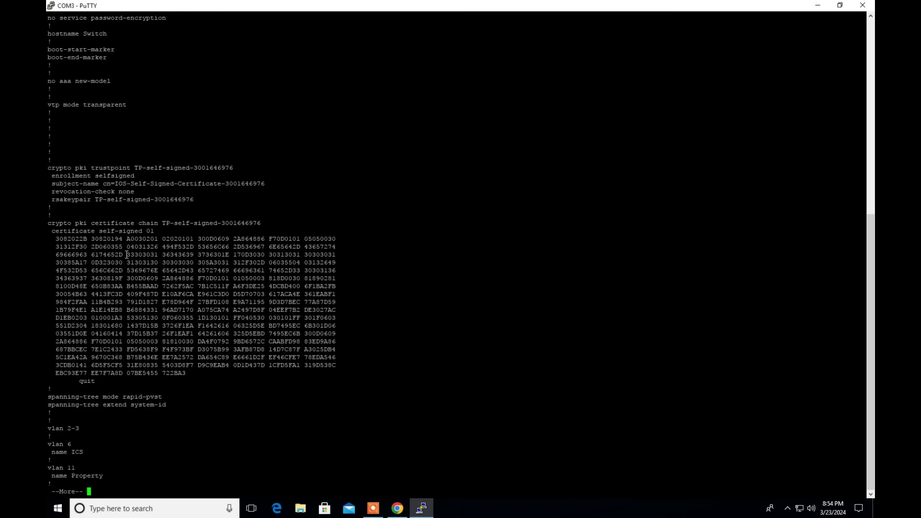
- Page through the rest of the running configuration to examine the VLANs, interfaces and line settings
left_click(451, 262)
key("space")
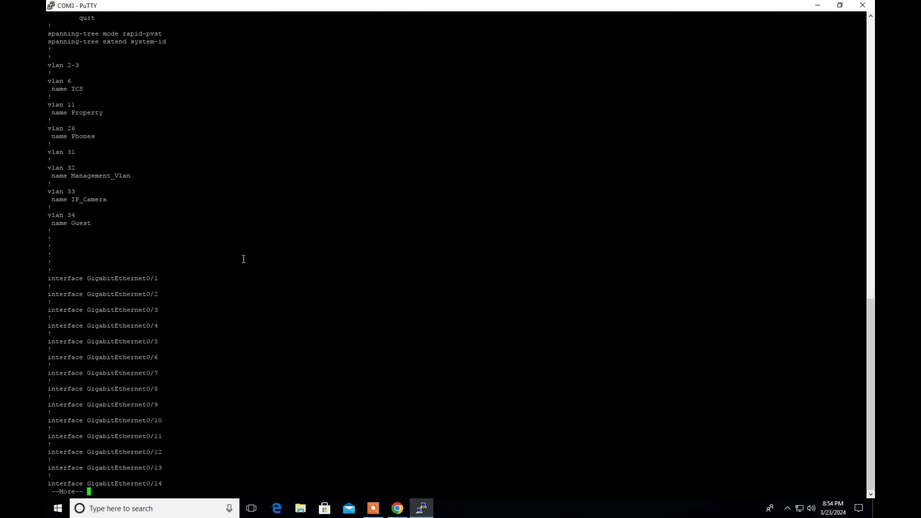
scroll(242, 259, "up", 10)
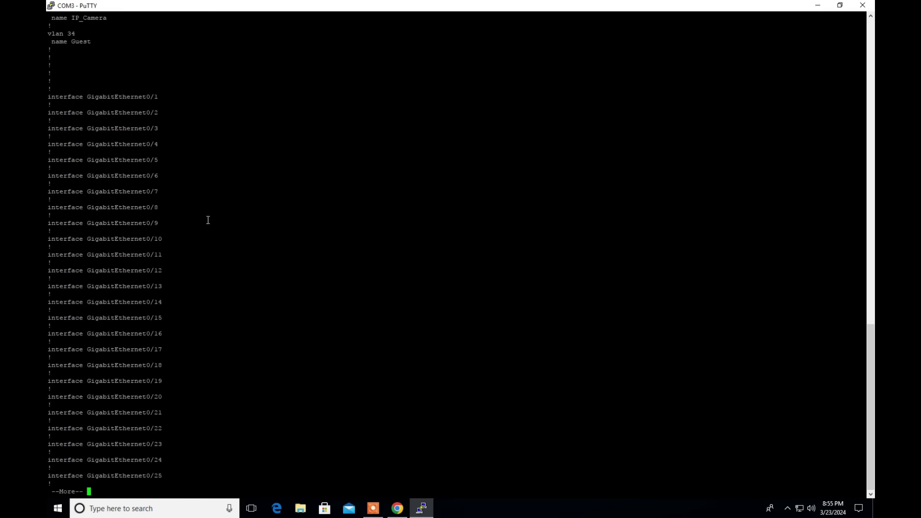
key("space")
key("space")
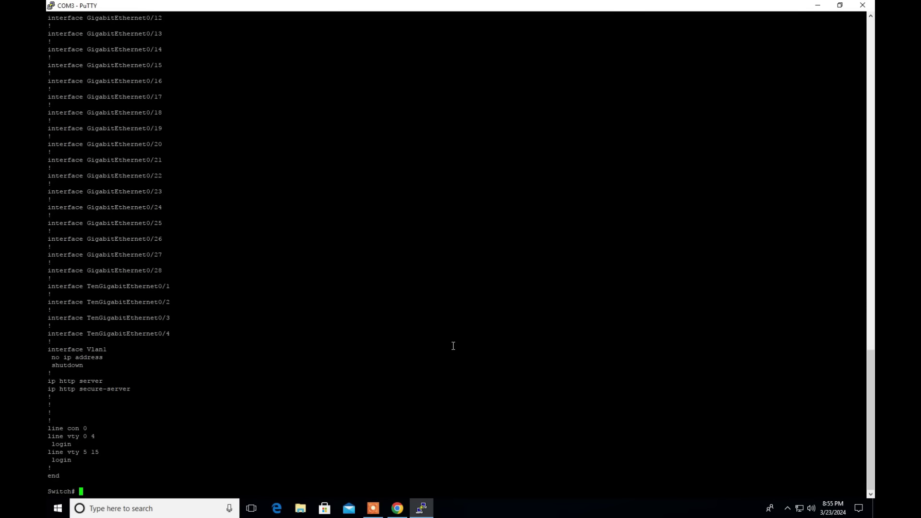
- Minimize PuTTY, switch to Chrome and start a search for an IP address tool in a new tab
left_click(818, 6)
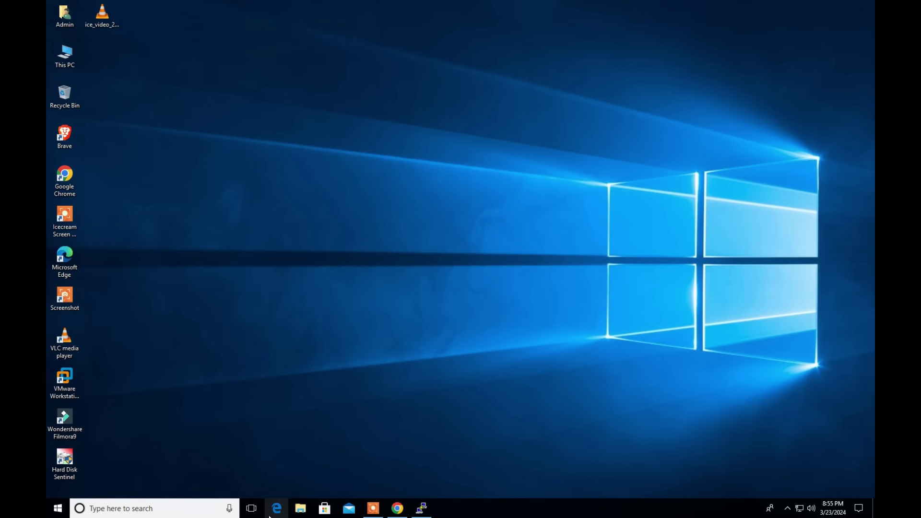
left_click(398, 508)
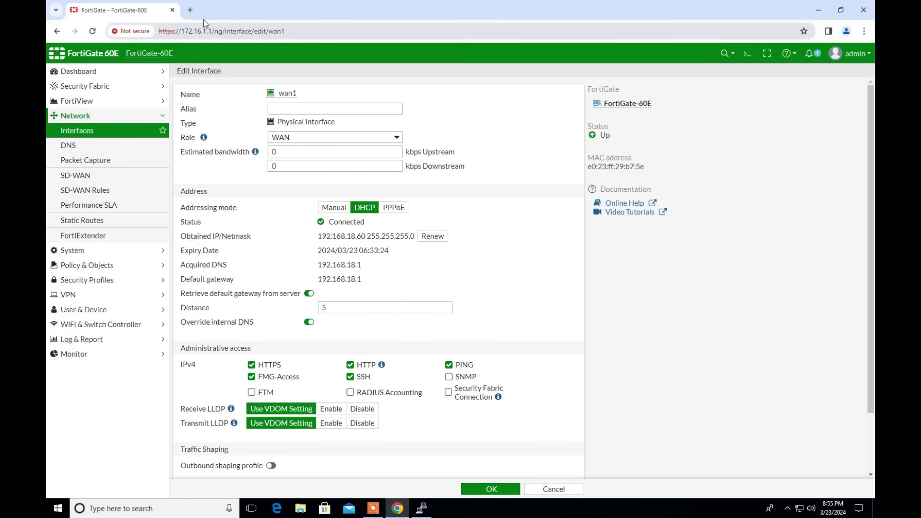
left_click(190, 9)
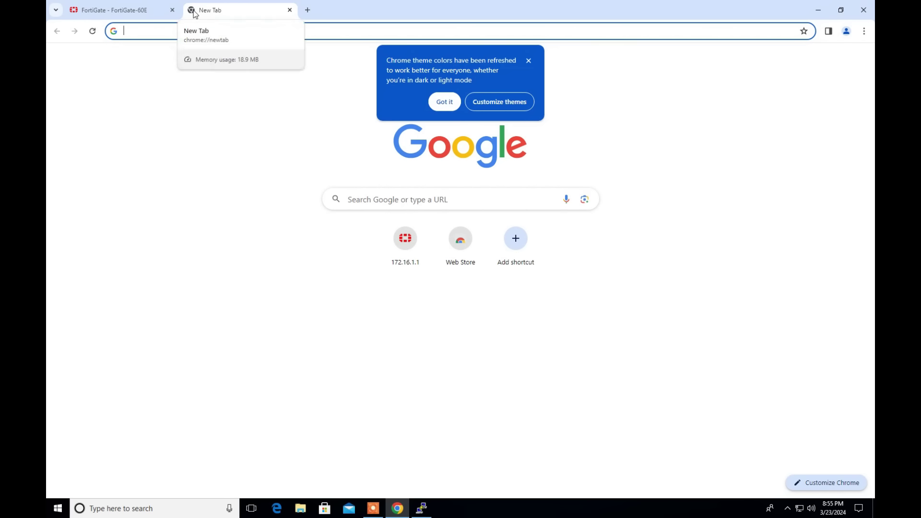
type("ip addre")
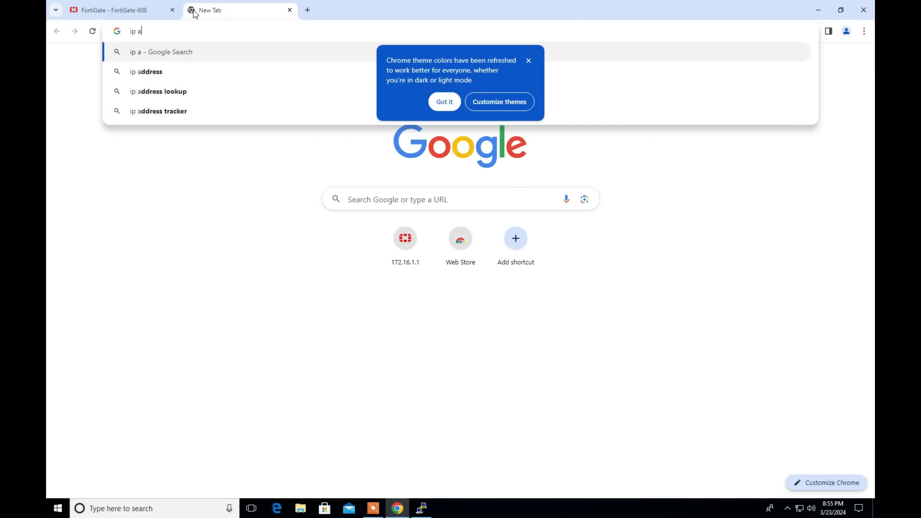